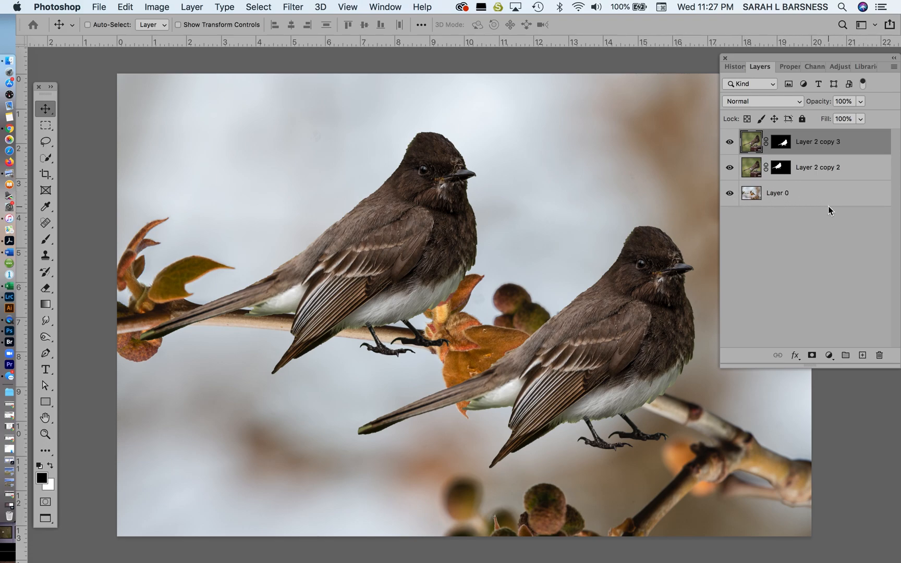
# Disable and re-enable the layer mask on Layer 2 copy 3 to compare the full photo with the cutout
pyautogui.click(812, 170)
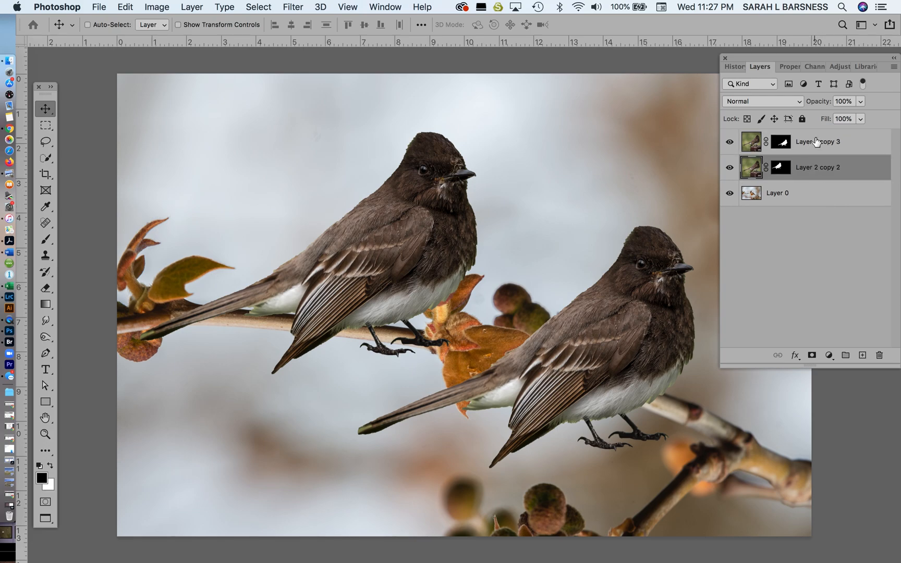
pyautogui.click(816, 144)
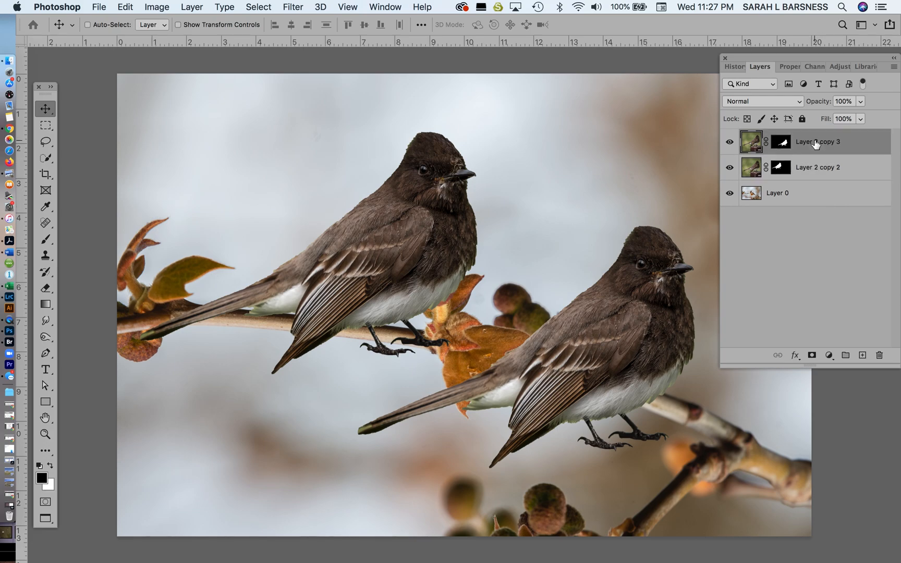
pyautogui.keyDown('shift'); pyautogui.click(782, 147); pyautogui.keyUp('shift')
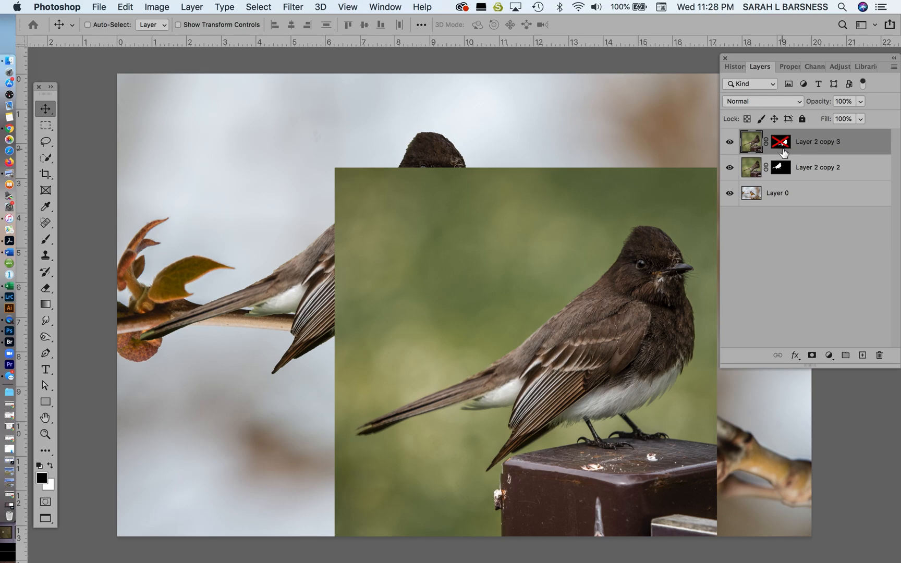
pyautogui.keyDown('shift'); pyautogui.click(783, 150); pyautogui.keyUp('shift')
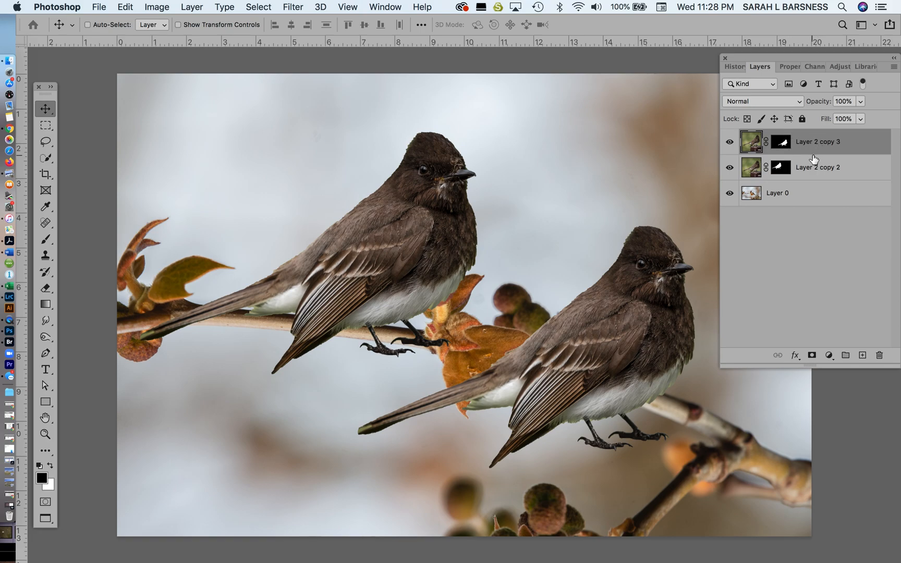
# Convert the masked bird layer, Layer 2 copy 3, to a smart object
pyautogui.moveTo(804, 58); pyautogui.dragTo(796, 57)
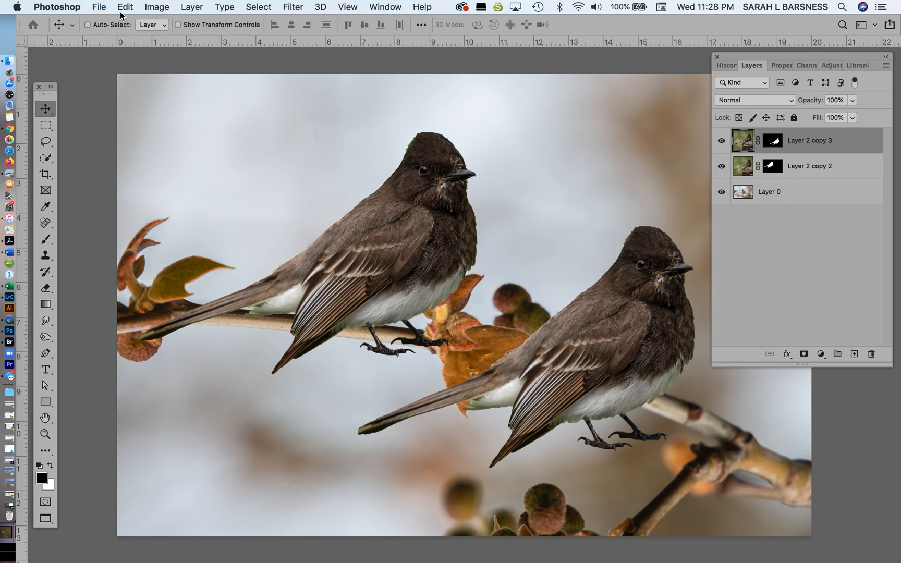
pyautogui.click(201, 9)
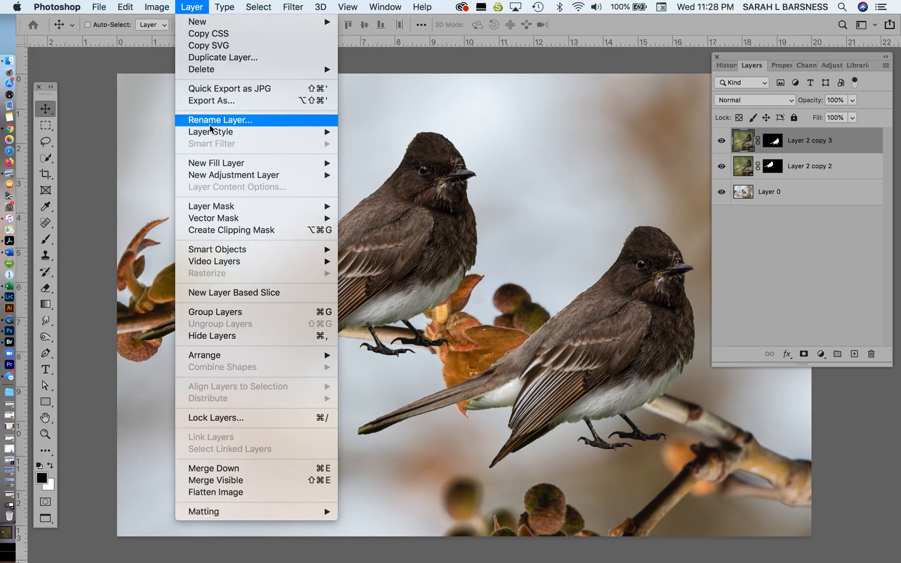
pyautogui.moveTo(236, 254)
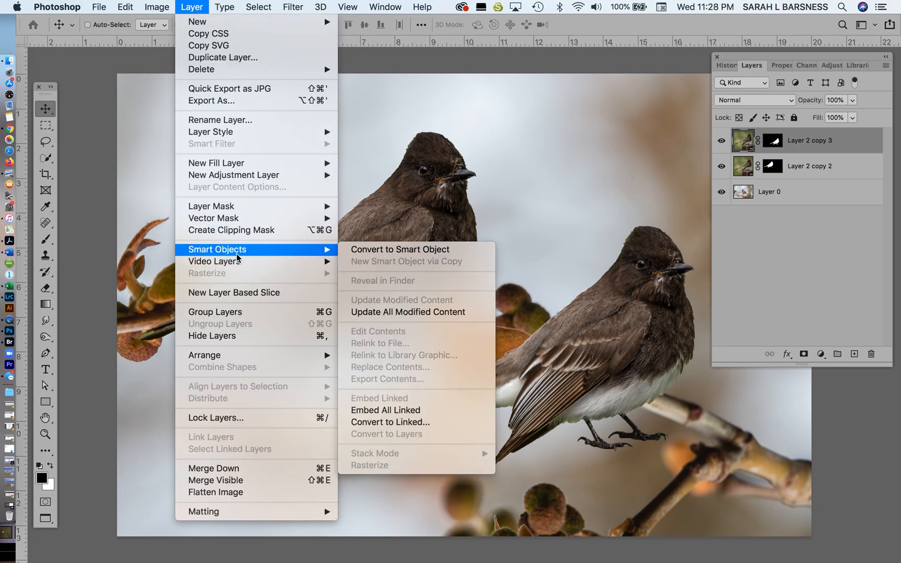
pyautogui.click(374, 252)
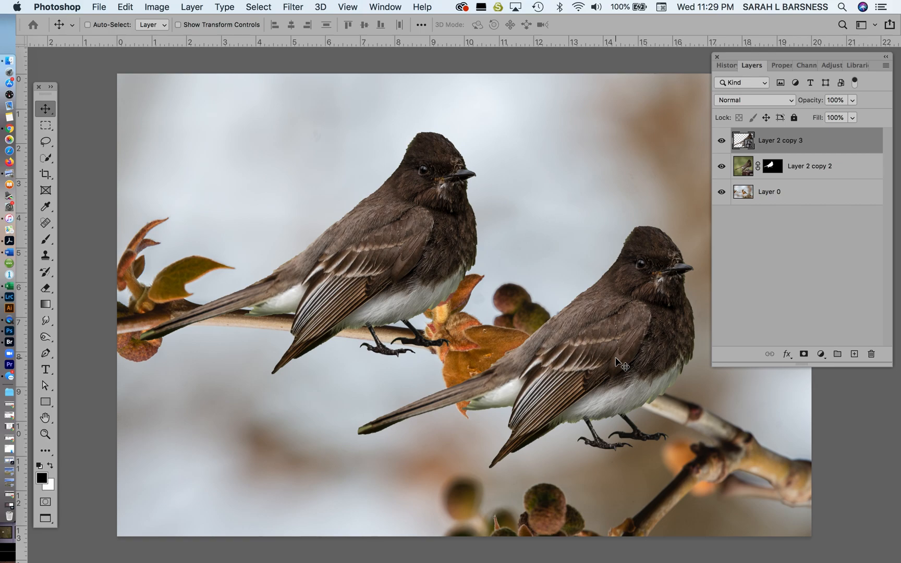
# Open the contents of the Layer 2 copy 3 smart object and arrange the workspace so the whole bird is unobstructed
pyautogui.doubleClick(743, 140)
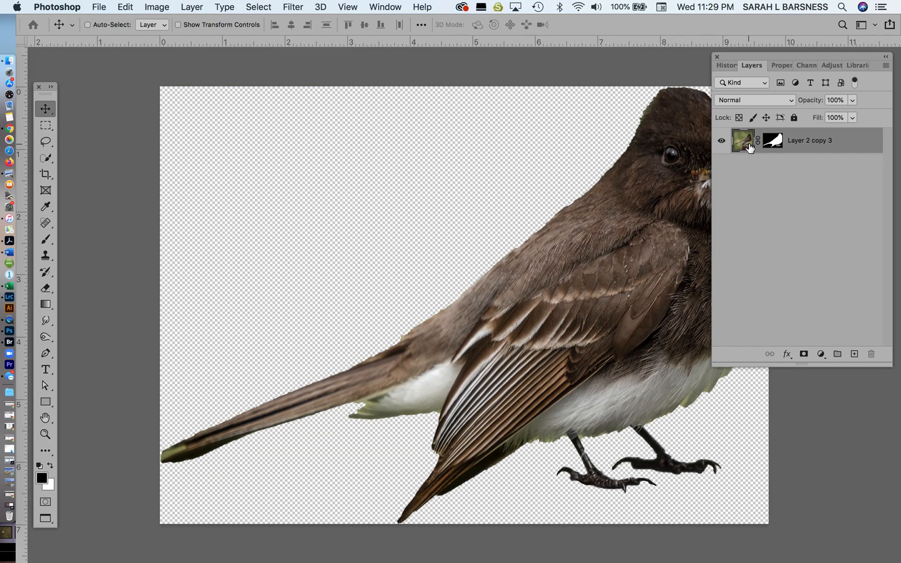
pyautogui.moveTo(766, 54); pyautogui.dragTo(838, 57)
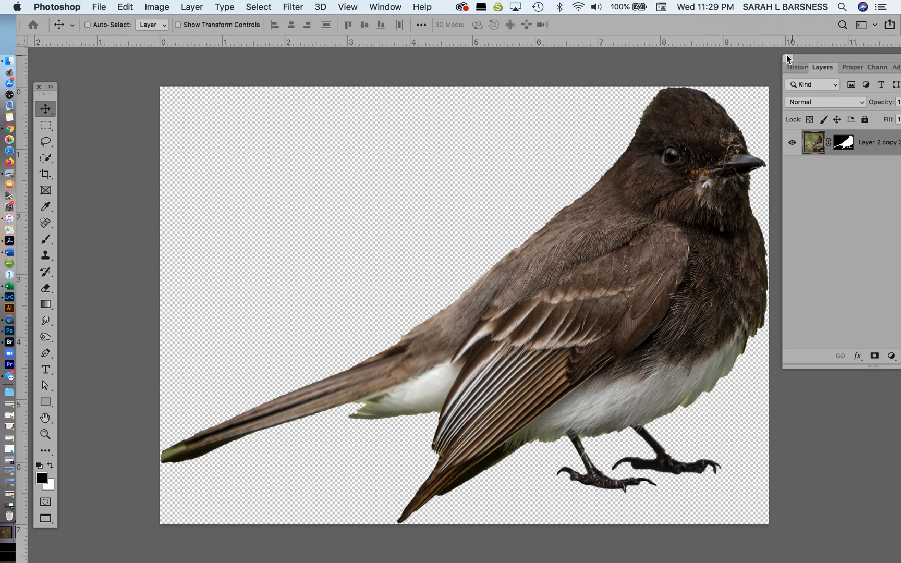
pyautogui.moveTo(539, 211); pyautogui.dragTo(456, 205)
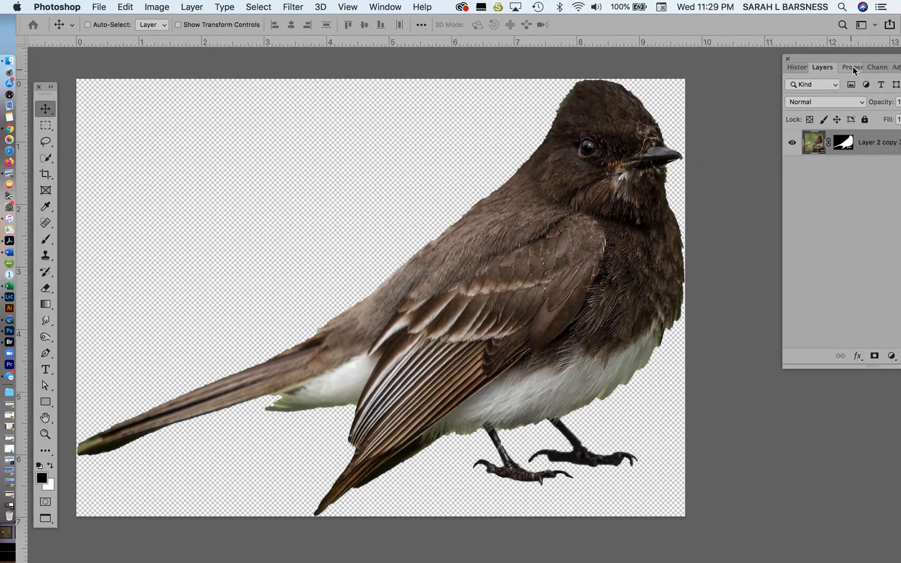
pyautogui.moveTo(857, 57); pyautogui.dragTo(779, 71)
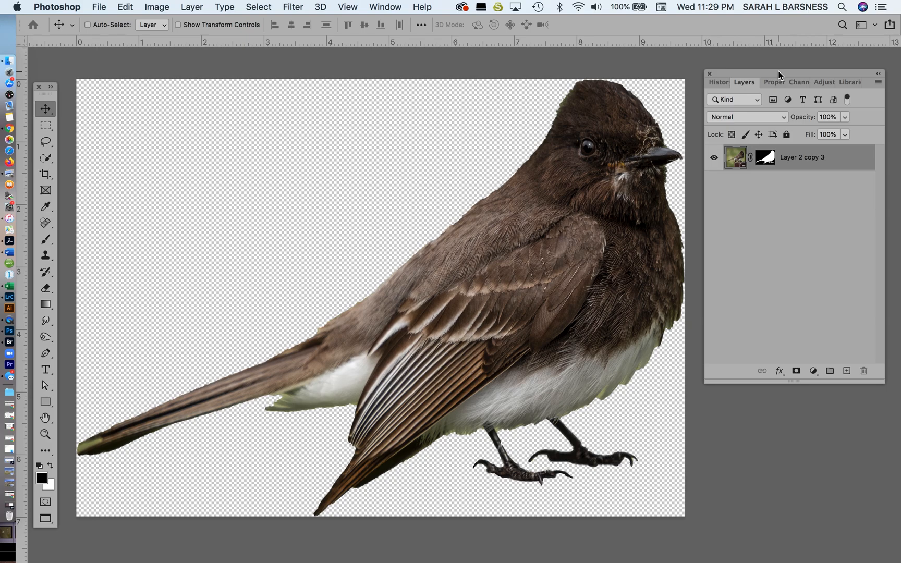
# Open the bird's layer mask in Select and Mask, enable Smart Radius and set the edge detection radius to 2 px
pyautogui.click(764, 161)
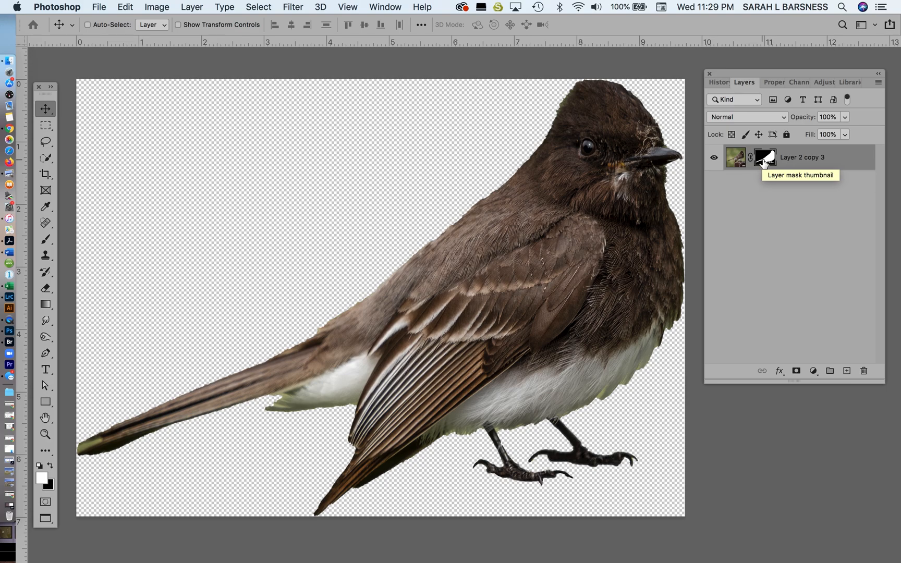
pyautogui.doubleClick(767, 159)
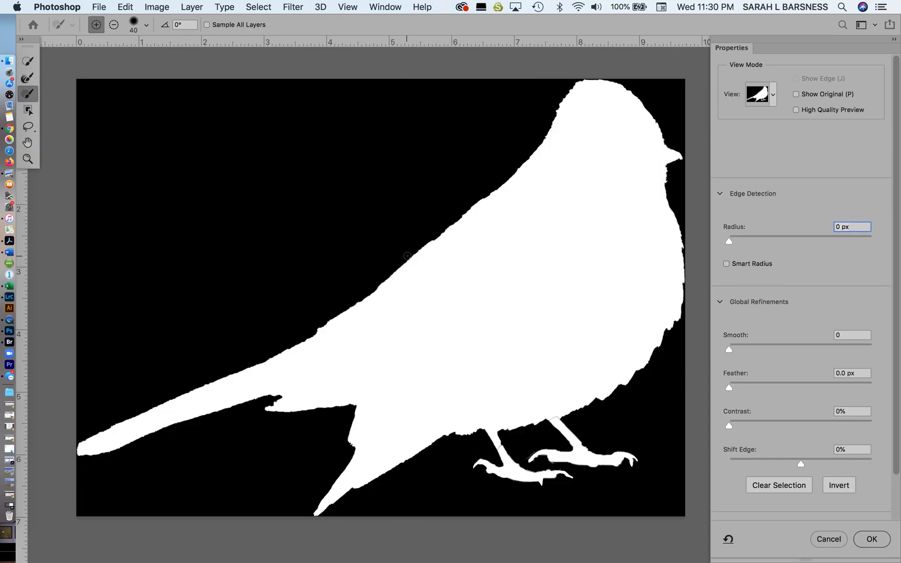
pyautogui.scroll(5, 407, 255)
pyautogui.moveTo(388, 243); pyautogui.dragTo(516, 360)
pyautogui.click(726, 264)
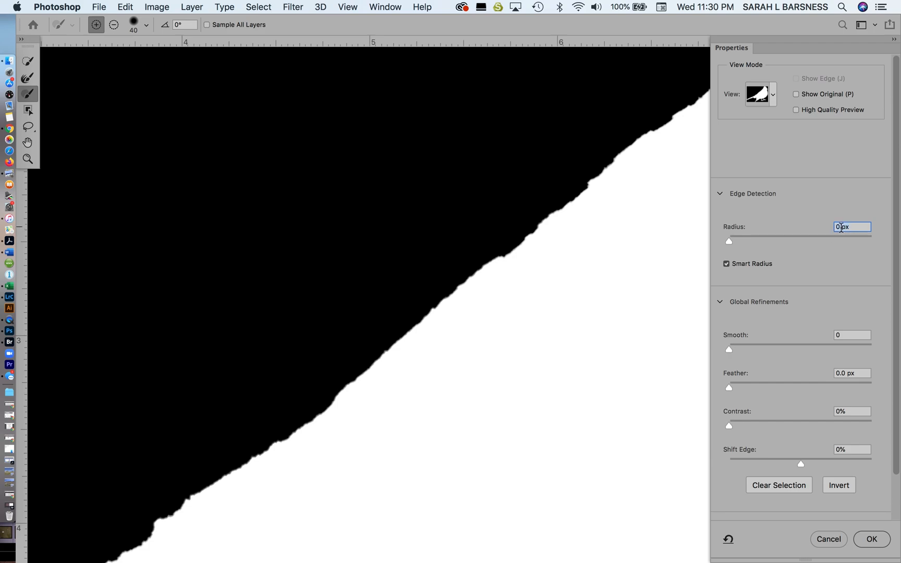
pyautogui.click(841, 228)
pyautogui.write('2')
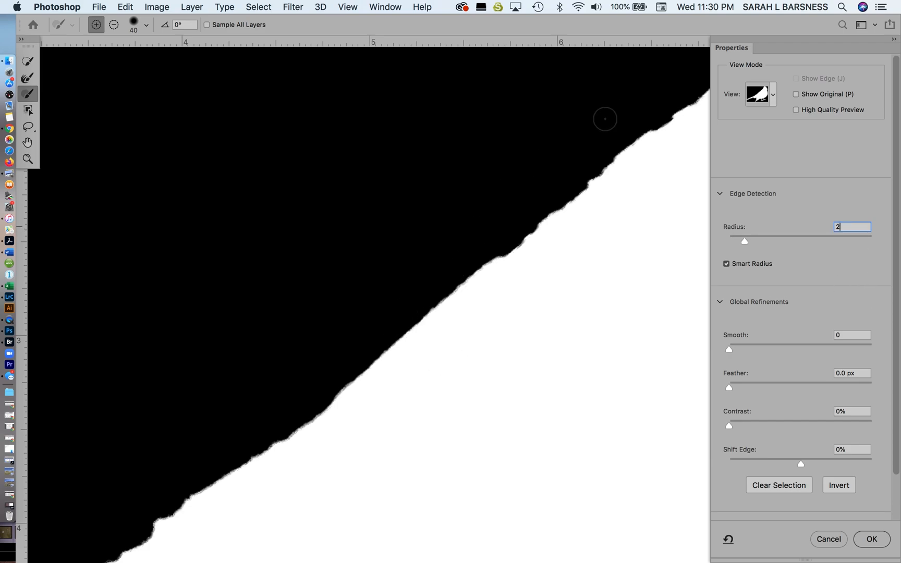
pyautogui.press('Return')
# Refine the upper and lower mask edges of the bird's tail with the Refine Edge Brush
pyautogui.moveTo(479, 390); pyautogui.dragTo(770, 64)
pyautogui.moveTo(107, 358); pyautogui.dragTo(479, 253)
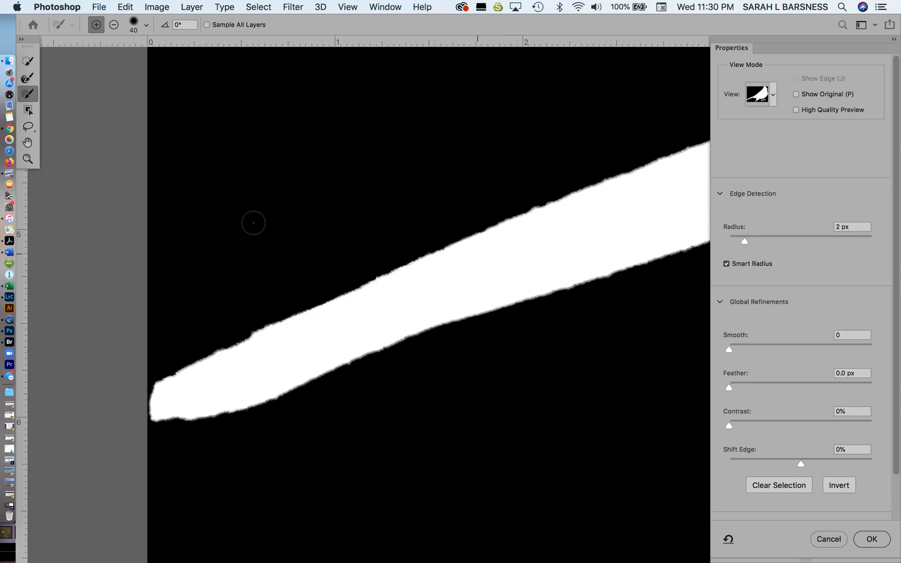
pyautogui.click(27, 78)
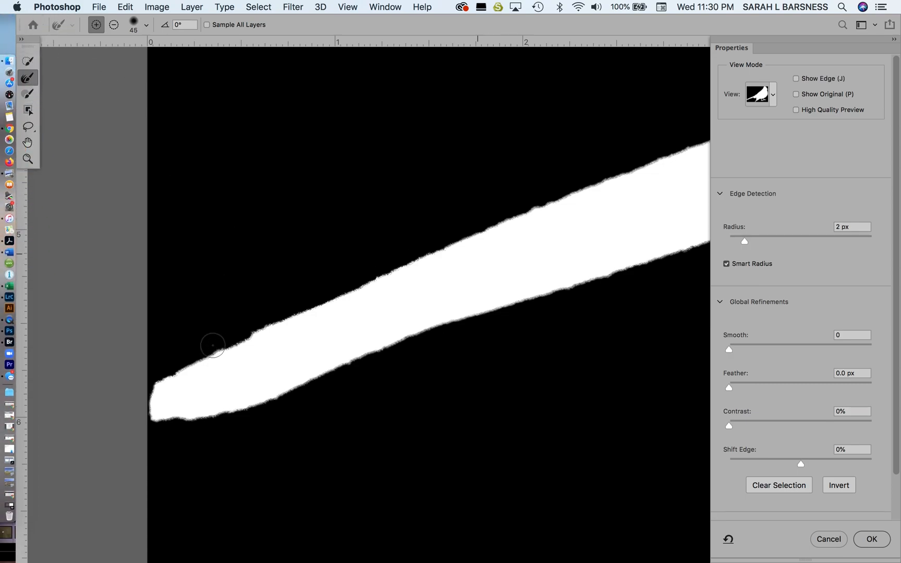
pyautogui.moveTo(549, 193)
pyautogui.mouseDown()
pyautogui.moveTo(503, 219)
pyautogui.moveTo(358, 265)
pyautogui.moveTo(215, 341)
pyautogui.moveTo(172, 368)
pyautogui.moveTo(156, 421)
pyautogui.moveTo(319, 382)
pyautogui.mouseUp()
pyautogui.moveTo(402, 362)
pyautogui.mouseDown()
pyautogui.moveTo(414, 344)
pyautogui.moveTo(526, 301)
pyautogui.mouseUp()
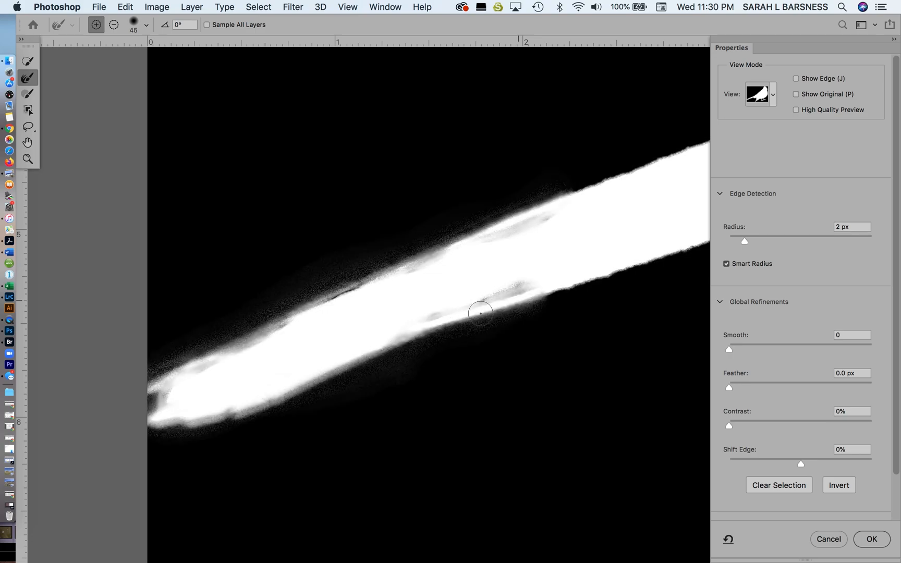
# Refine the mask edge along the white feathers under the tail and down the back of the wing tip
pyautogui.moveTo(561, 364); pyautogui.dragTo(218, 351)
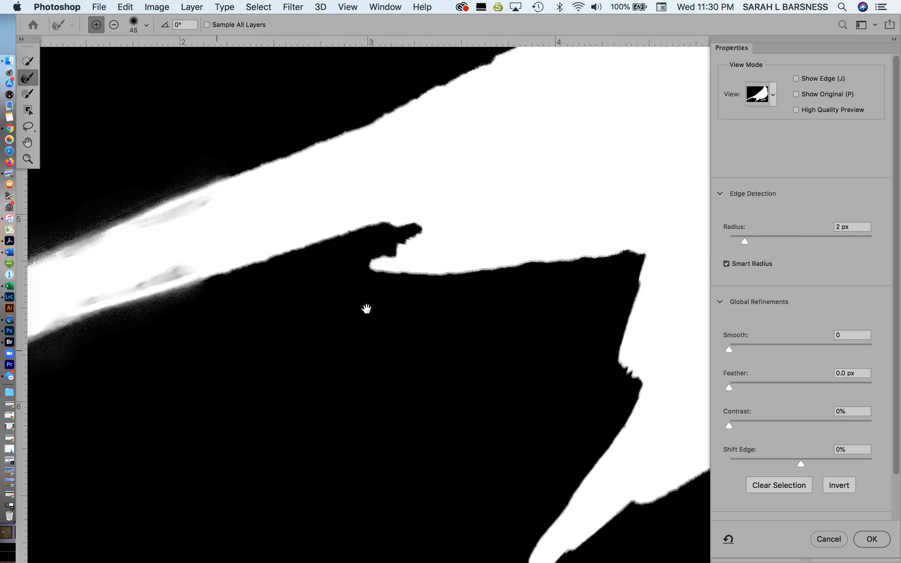
pyautogui.moveTo(390, 227)
pyautogui.mouseDown()
pyautogui.moveTo(421, 230)
pyautogui.moveTo(366, 271)
pyautogui.moveTo(381, 285)
pyautogui.moveTo(512, 264)
pyautogui.moveTo(406, 262)
pyautogui.moveTo(636, 256)
pyautogui.moveTo(619, 366)
pyautogui.mouseUp()
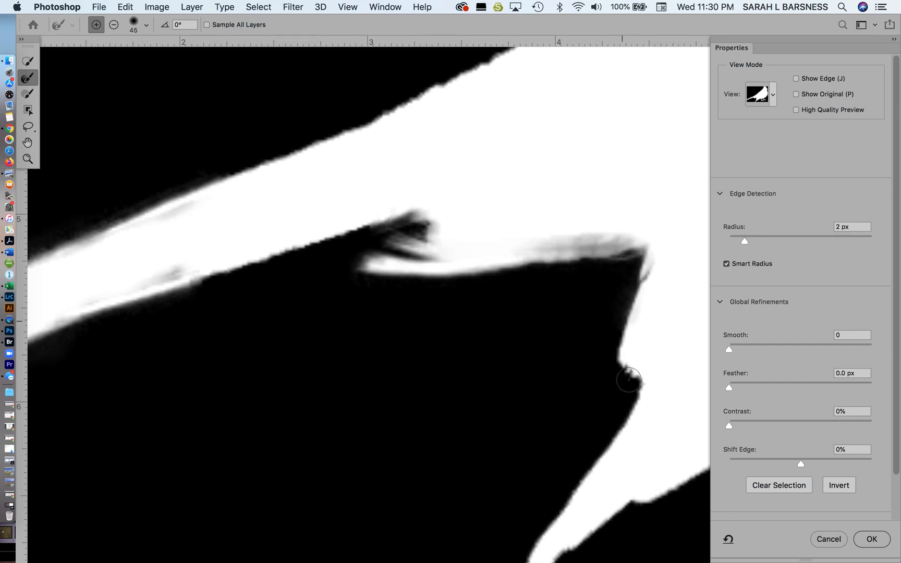
pyautogui.moveTo(570, 478); pyautogui.dragTo(543, 518)
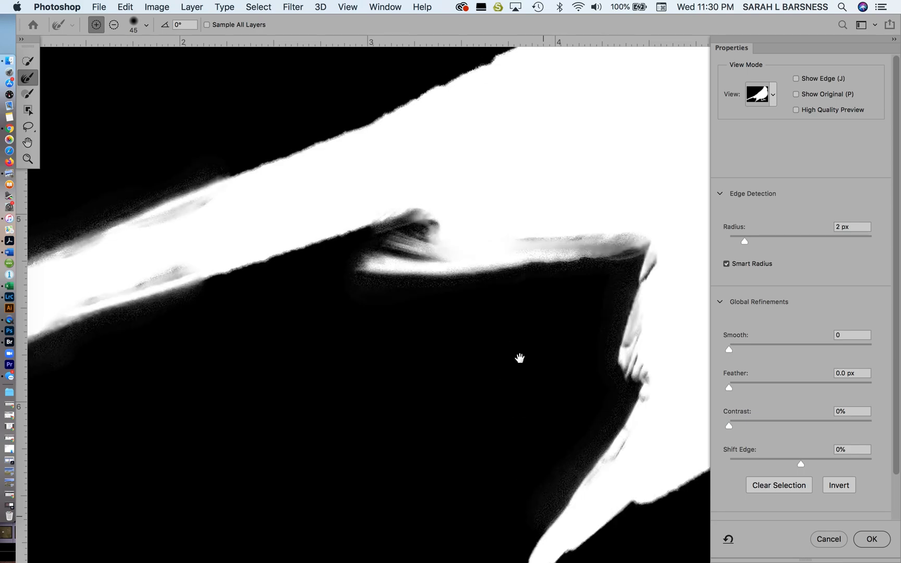
# Refine the mask edge along the underside of the wing tip and the belly feathers behind and between the legs
pyautogui.moveTo(520, 358); pyautogui.dragTo(382, 240)
pyautogui.moveTo(465, 318)
pyautogui.mouseDown()
pyautogui.moveTo(366, 476)
pyautogui.moveTo(453, 414)
pyautogui.moveTo(501, 400)
pyautogui.moveTo(510, 382)
pyautogui.moveTo(594, 330)
pyautogui.mouseUp()
pyautogui.moveTo(553, 354); pyautogui.dragTo(678, 274)
pyautogui.moveTo(619, 364); pyautogui.dragTo(398, 402)
pyautogui.moveTo(539, 267)
pyautogui.mouseDown()
pyautogui.moveTo(563, 249)
pyautogui.moveTo(646, 232)
pyautogui.mouseUp()
pyautogui.moveTo(437, 318)
pyautogui.mouseDown()
pyautogui.moveTo(534, 245)
pyautogui.moveTo(585, 236)
pyautogui.mouseUp()
pyautogui.moveTo(573, 285); pyautogui.dragTo(308, 334)
pyautogui.moveTo(485, 284)
pyautogui.mouseDown()
pyautogui.moveTo(570, 263)
pyautogui.moveTo(543, 246)
pyautogui.mouseUp()
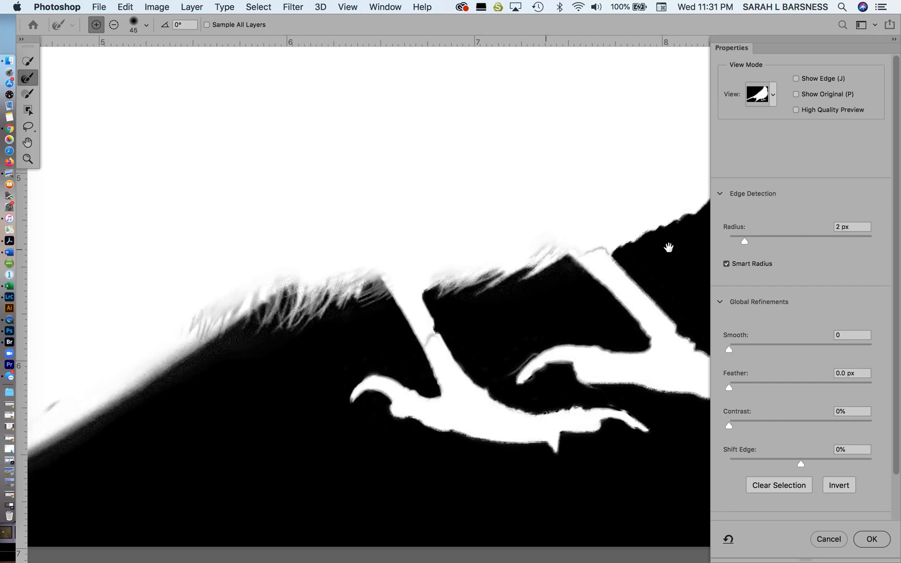
# Refine the mask edge from the belly in front of the legs up the lower breast, enlarging the brush to 50
pyautogui.moveTo(662, 255); pyautogui.dragTo(366, 310)
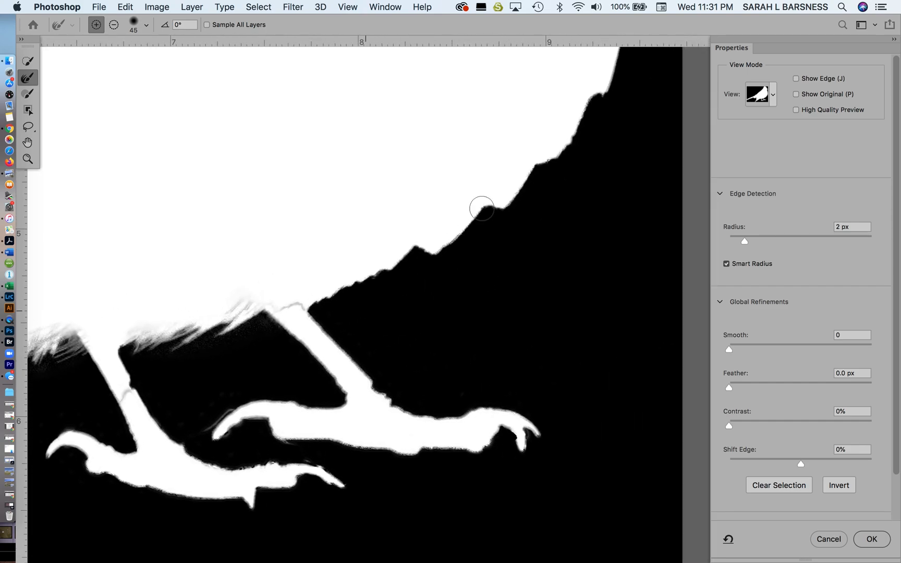
pyautogui.moveTo(510, 208)
pyautogui.mouseDown()
pyautogui.moveTo(358, 277)
pyautogui.moveTo(557, 174)
pyautogui.moveTo(602, 121)
pyautogui.moveTo(611, 79)
pyautogui.moveTo(585, 150)
pyautogui.mouseUp()
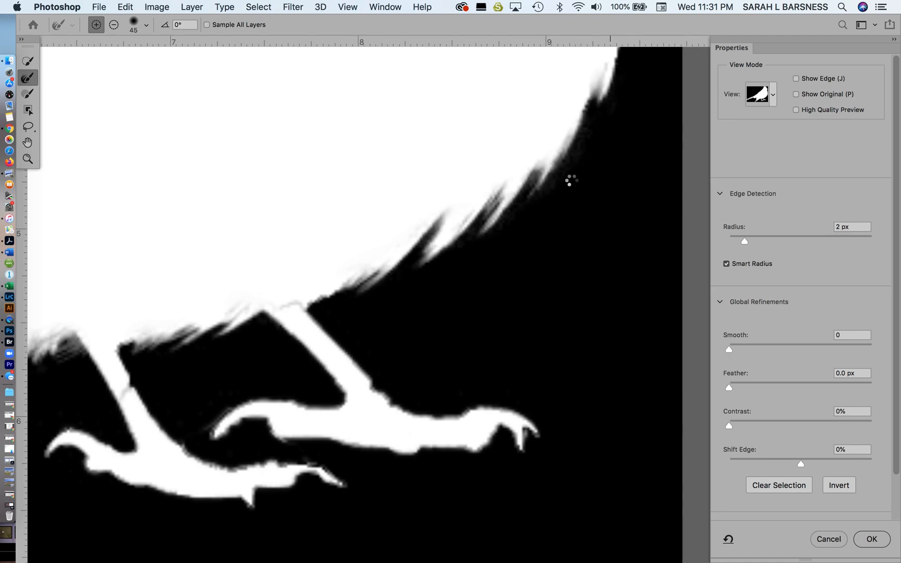
pyautogui.moveTo(591, 187); pyautogui.dragTo(401, 397)
pyautogui.press(']')
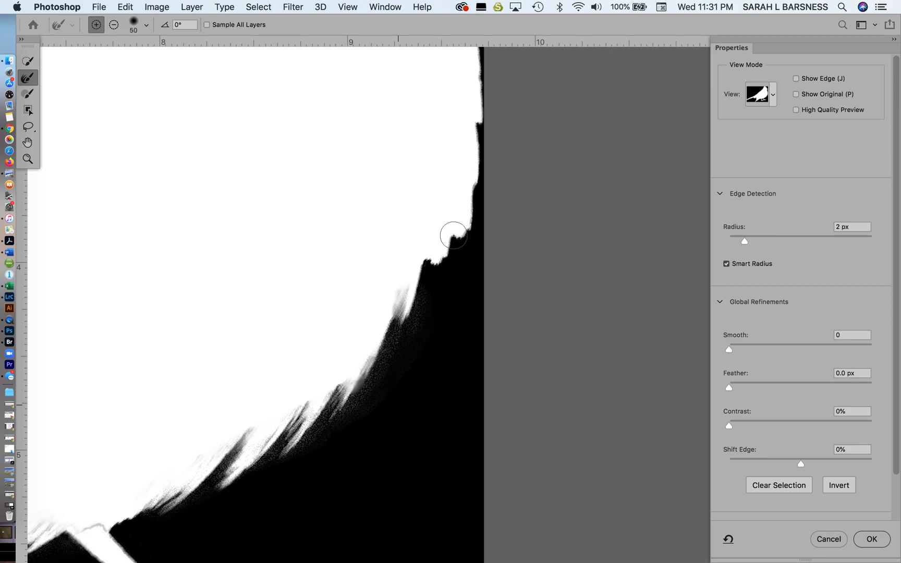
pyautogui.moveTo(488, 121)
pyautogui.mouseDown()
pyautogui.moveTo(472, 238)
pyautogui.moveTo(456, 261)
pyautogui.mouseUp()
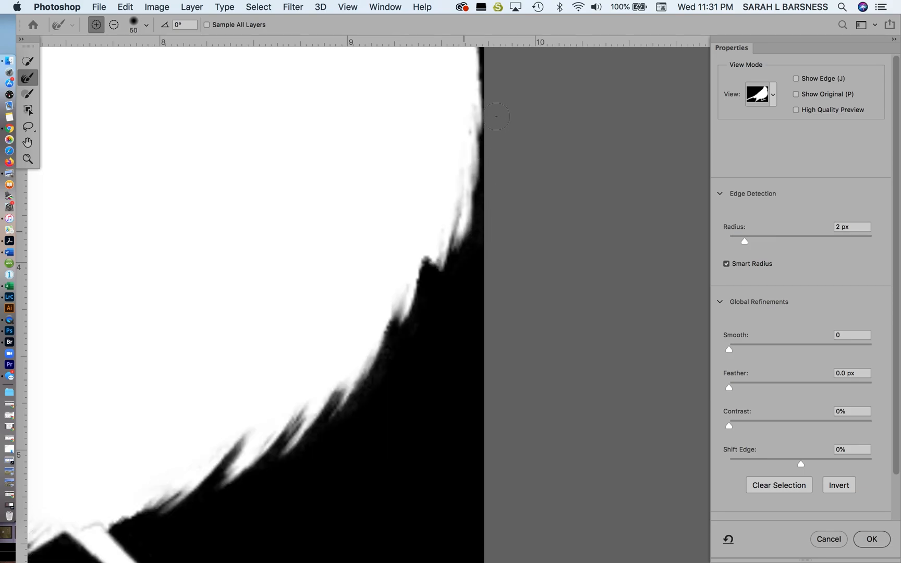
# Refine the mask edge up the bird's breast and throat, around the beak and over the forehead
pyautogui.moveTo(469, 195); pyautogui.dragTo(521, 404)
pyautogui.moveTo(511, 97); pyautogui.dragTo(516, 236)
pyautogui.moveTo(508, 119)
pyautogui.mouseDown()
pyautogui.moveTo(478, 137)
pyautogui.moveTo(468, 174)
pyautogui.moveTo(518, 317)
pyautogui.moveTo(534, 419)
pyautogui.mouseUp()
pyautogui.moveTo(506, 145); pyautogui.dragTo(517, 300)
pyautogui.moveTo(425, 116)
pyautogui.mouseDown()
pyautogui.moveTo(403, 74)
pyautogui.moveTo(387, 67)
pyautogui.moveTo(437, 125)
pyautogui.moveTo(484, 225)
pyautogui.mouseUp()
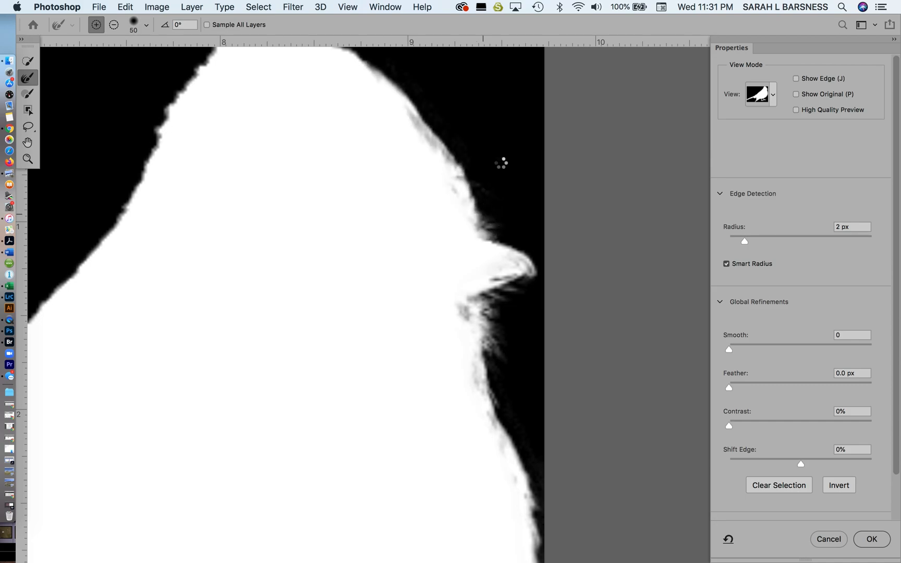
# Refine the mask edge over the back of the head, nape and upper back, and apply the Select and Mask refinement
pyautogui.moveTo(447, 103); pyautogui.dragTo(590, 202)
pyautogui.moveTo(389, 137)
pyautogui.mouseDown()
pyautogui.moveTo(343, 154)
pyautogui.moveTo(218, 355)
pyautogui.moveTo(146, 431)
pyautogui.moveTo(115, 448)
pyautogui.mouseUp()
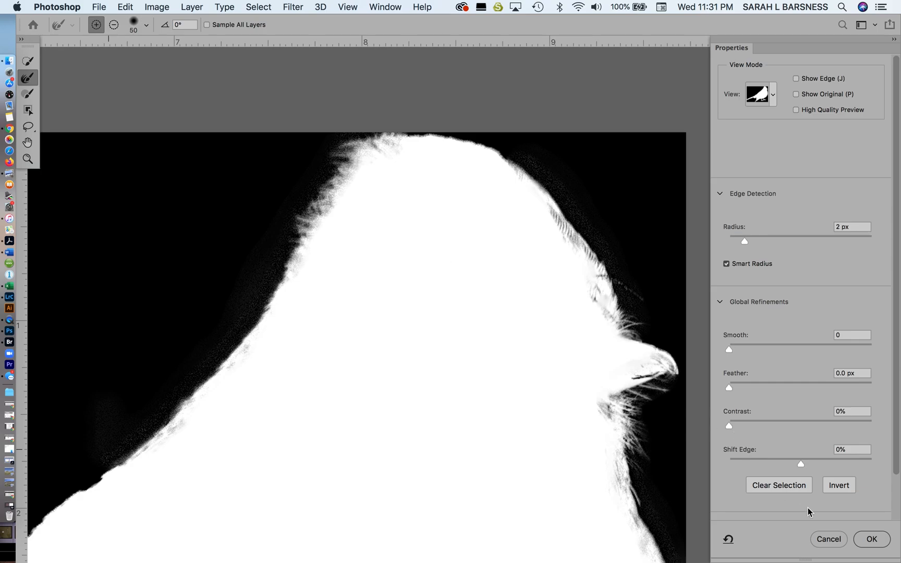
pyautogui.click(873, 542)
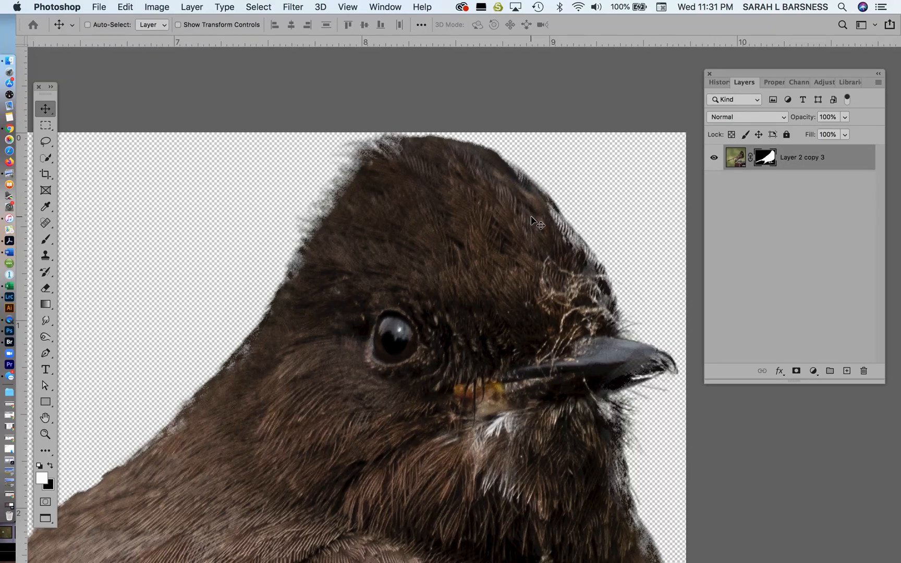
# Paint white on the layer mask with the Brush tool to restore the missing areas along the forehead and beak
pyautogui.press('b')
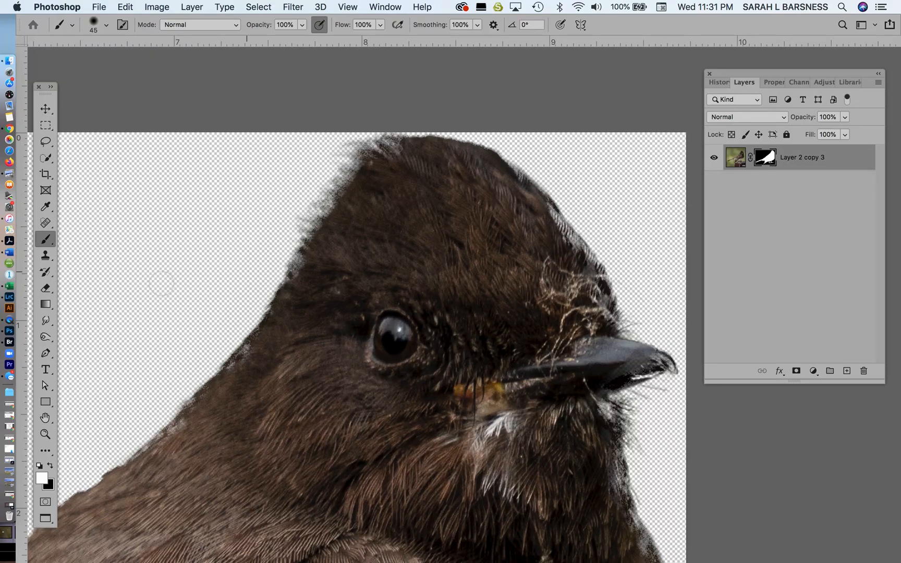
pyautogui.press('x')
pyautogui.press('x')
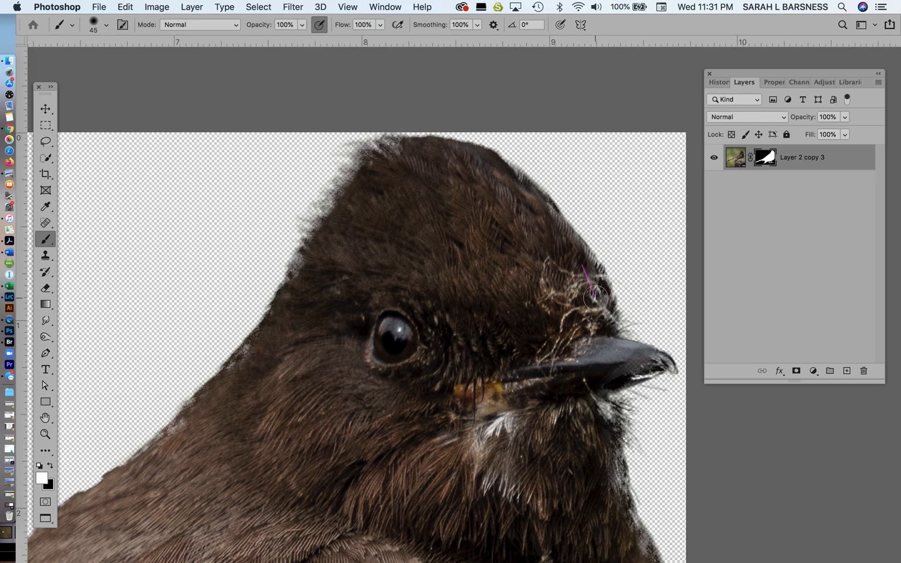
pyautogui.moveTo(591, 359)
pyautogui.mouseDown()
pyautogui.moveTo(595, 411)
pyautogui.moveTo(613, 383)
pyautogui.moveTo(657, 360)
pyautogui.moveTo(605, 374)
pyautogui.mouseUp()
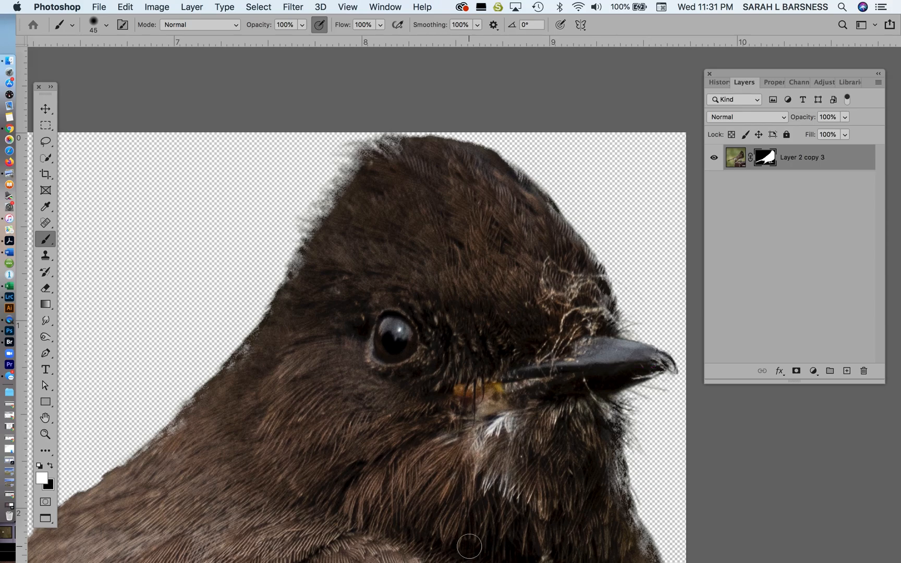
# Save the edited smart object contents of Layer 2 copy 3
pyautogui.press('super+minus')
pyautogui.press('super+minus')
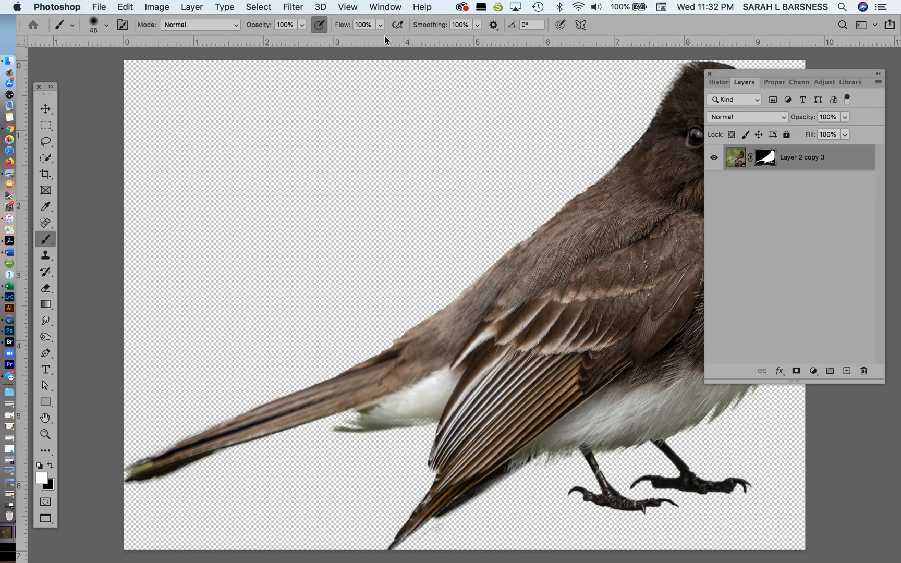
pyautogui.click(102, 7)
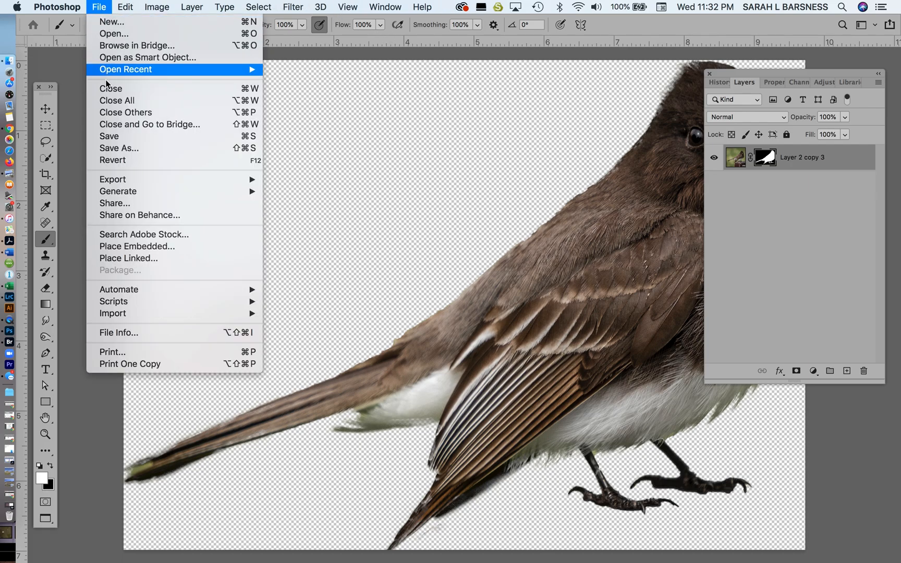
pyautogui.click(111, 138)
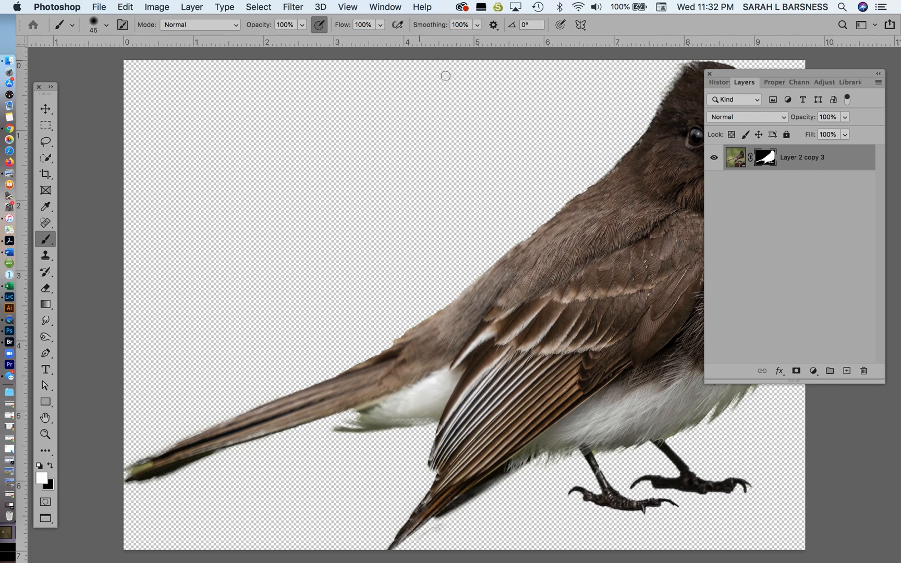
# Arrange the two open documents side by side and close the smart object document Layer 2 copy 3.psb
pyautogui.click(389, 6)
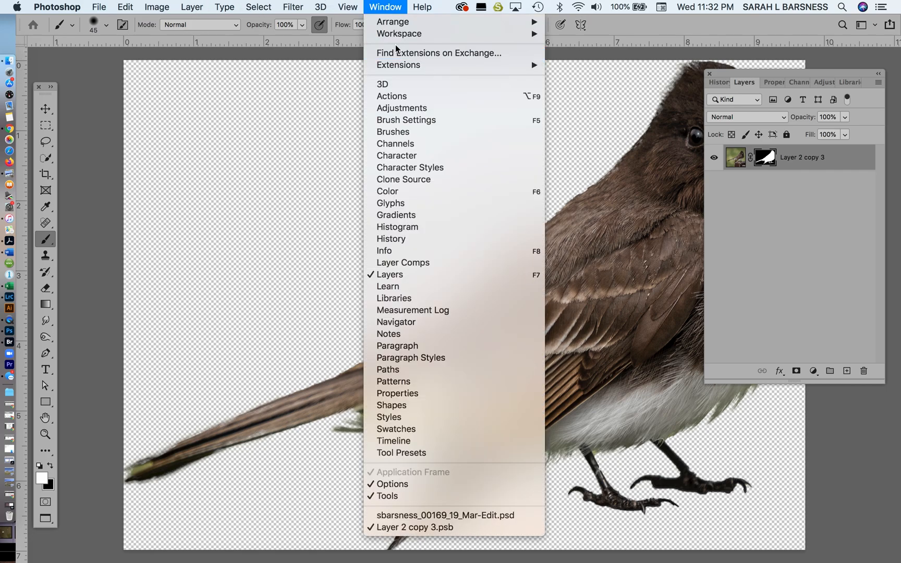
pyautogui.moveTo(527, 22)
pyautogui.click(595, 27)
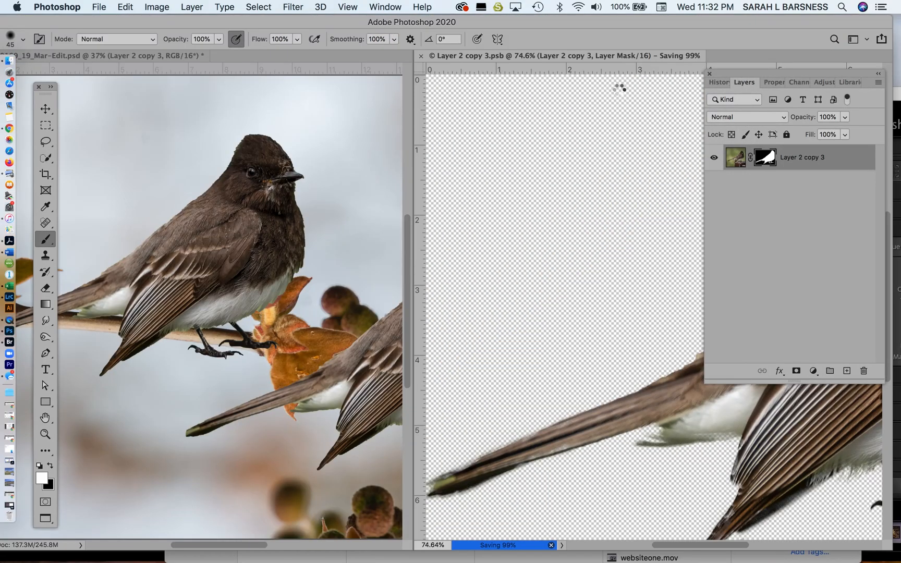
pyautogui.click(420, 55)
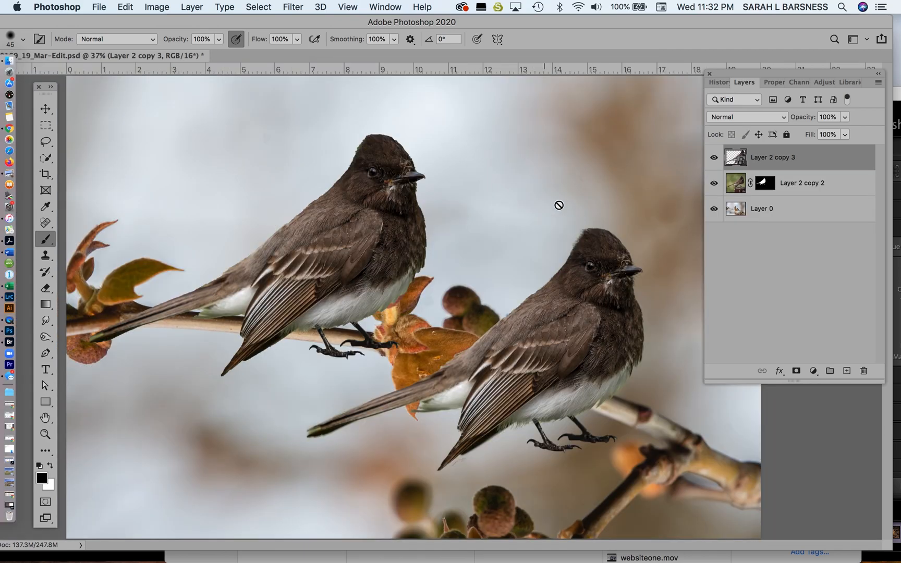
# Toggle the visibility of Layer 2 copy 3 and Layer 2 copy 2 to identify which bird each layer holds
pyautogui.click(714, 159)
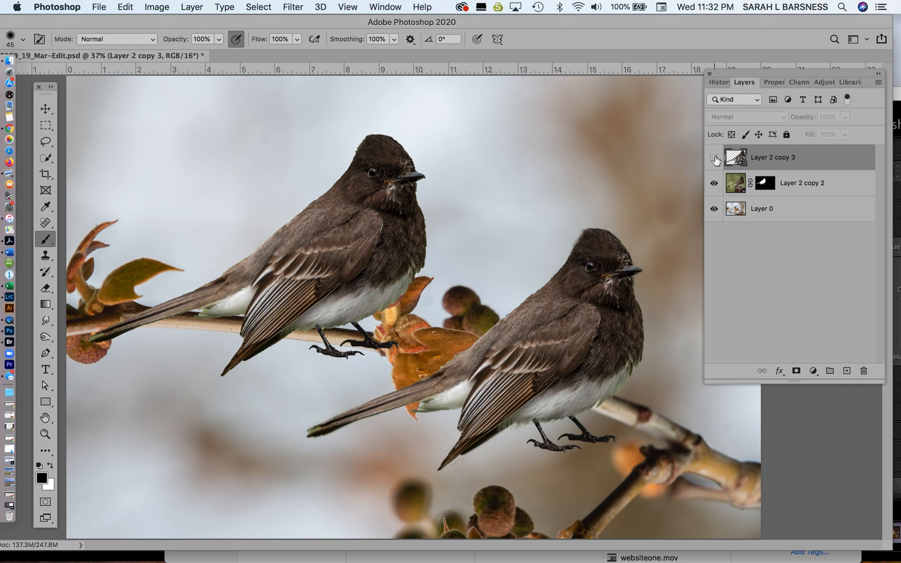
pyautogui.click(714, 158)
pyautogui.click(714, 184)
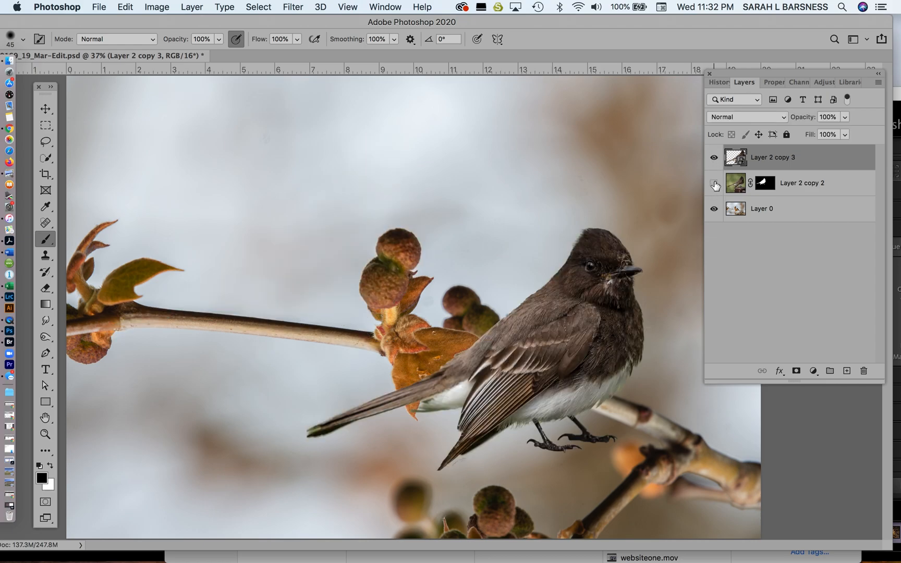
pyautogui.click(714, 184)
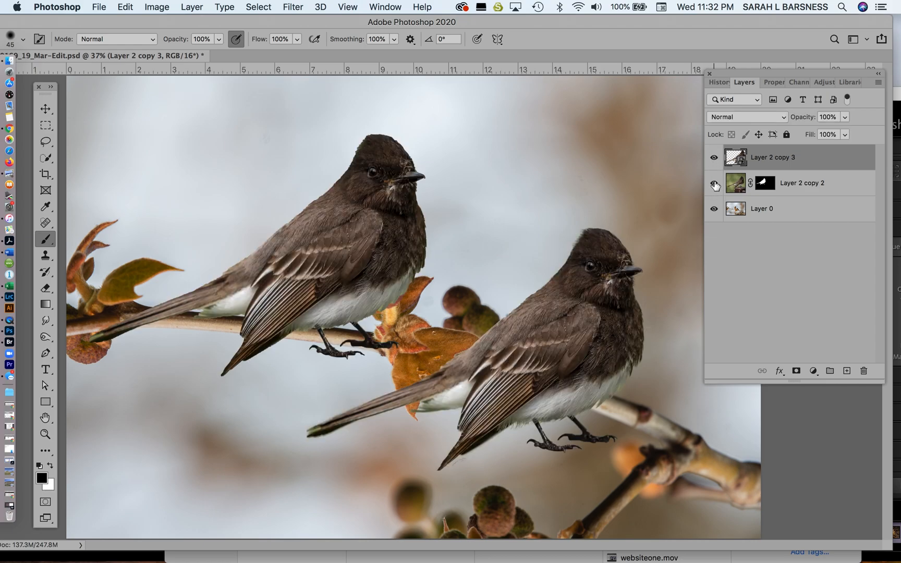
# Transform both bird layers together, scaling them to 15.95% and rotating them 17.76° above the tall seed pods at the branch's middle
pyautogui.keyDown('shift'); pyautogui.click(807, 188); pyautogui.keyUp('shift')
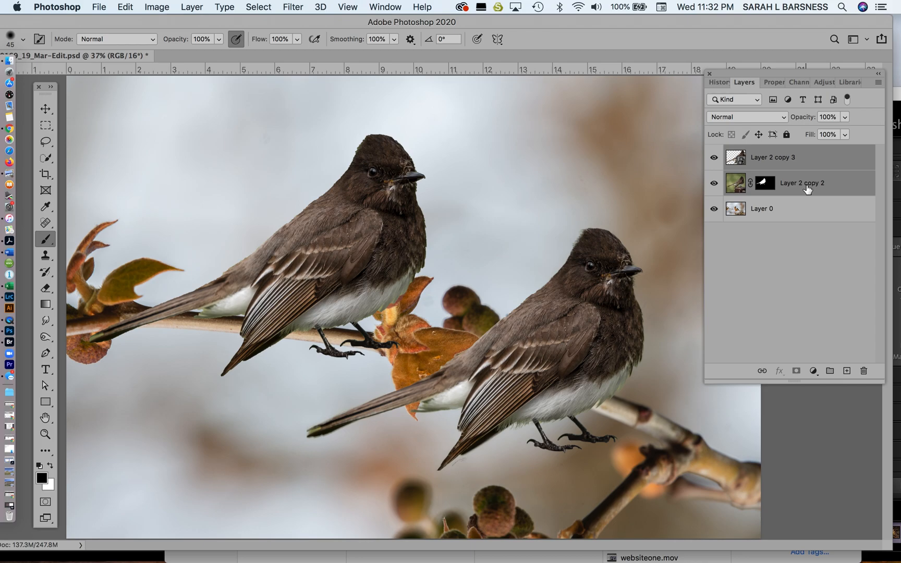
pyautogui.press('super+t')
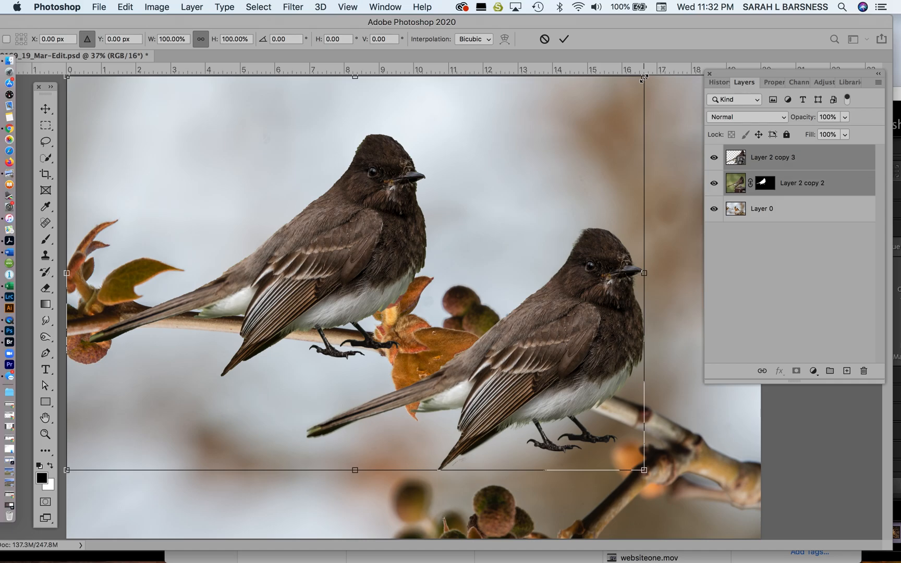
pyautogui.moveTo(644, 78); pyautogui.dragTo(516, 232)
pyautogui.moveTo(545, 188); pyautogui.dragTo(461, 242)
pyautogui.moveTo(429, 294); pyautogui.dragTo(426, 240)
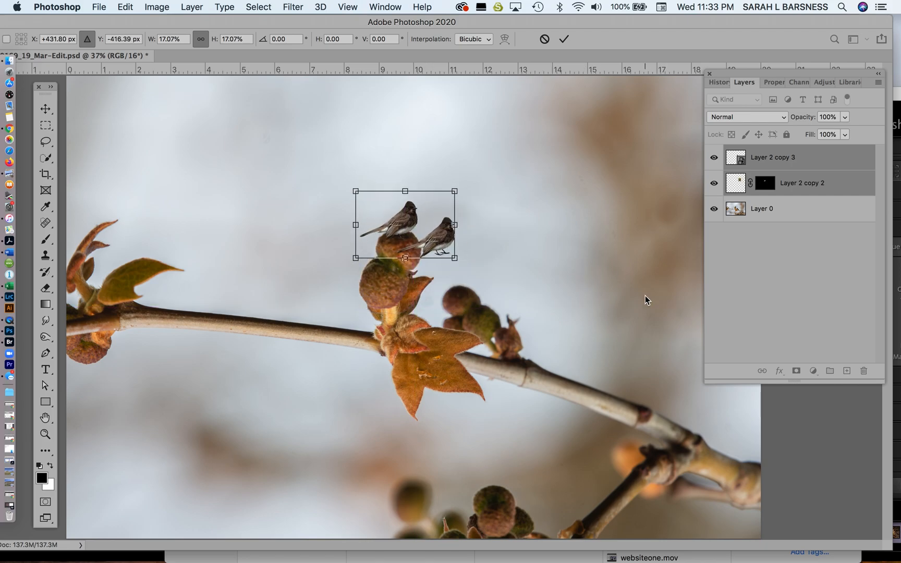
pyautogui.moveTo(456, 189); pyautogui.dragTo(481, 200)
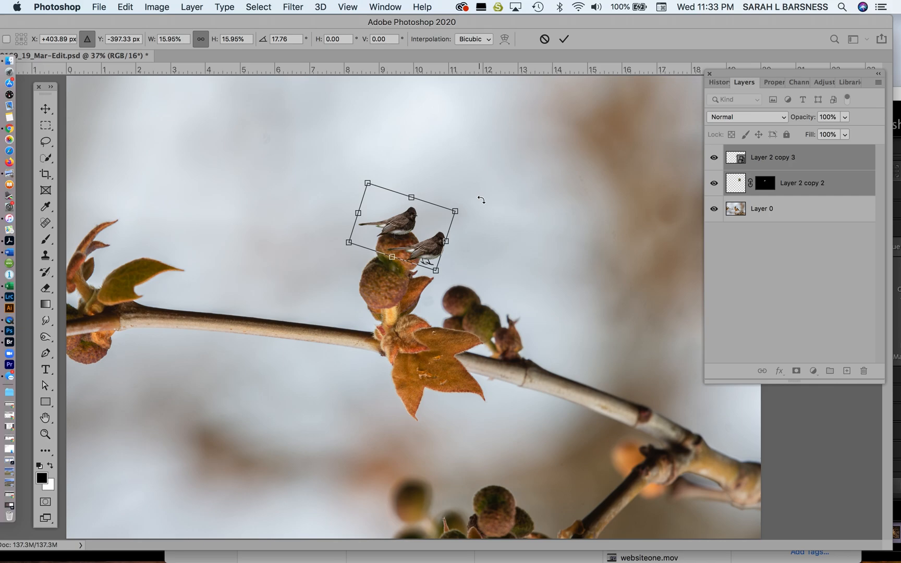
pyautogui.press('b')
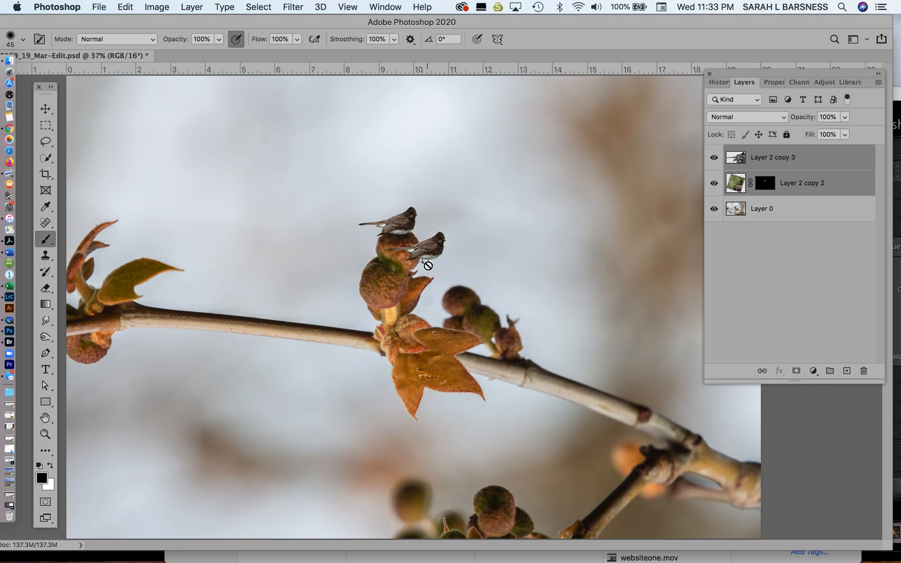
# Move the Layer 2 copy 2 bird onto the smaller pod cluster and the Layer 2 copy 3 bird on top of the tall pods
pyautogui.click(806, 226)
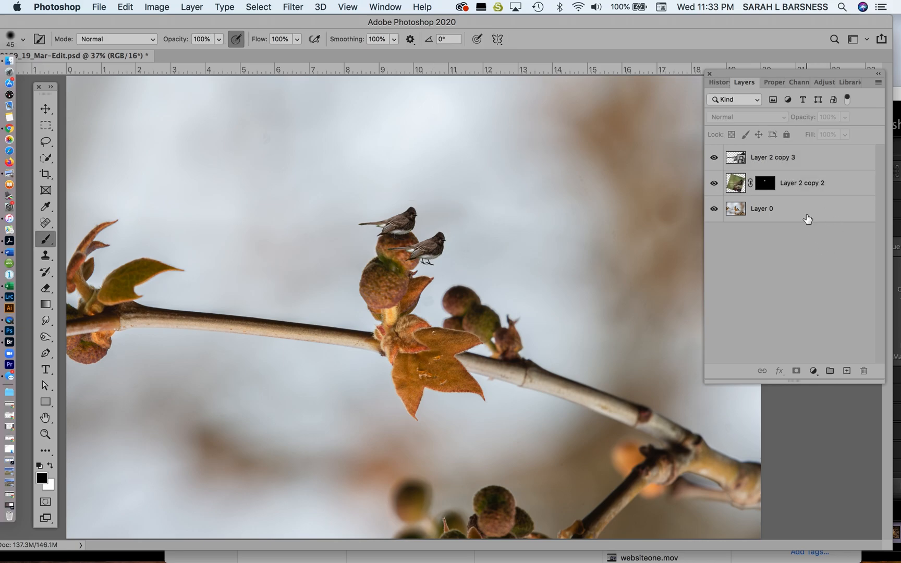
pyautogui.click(772, 183)
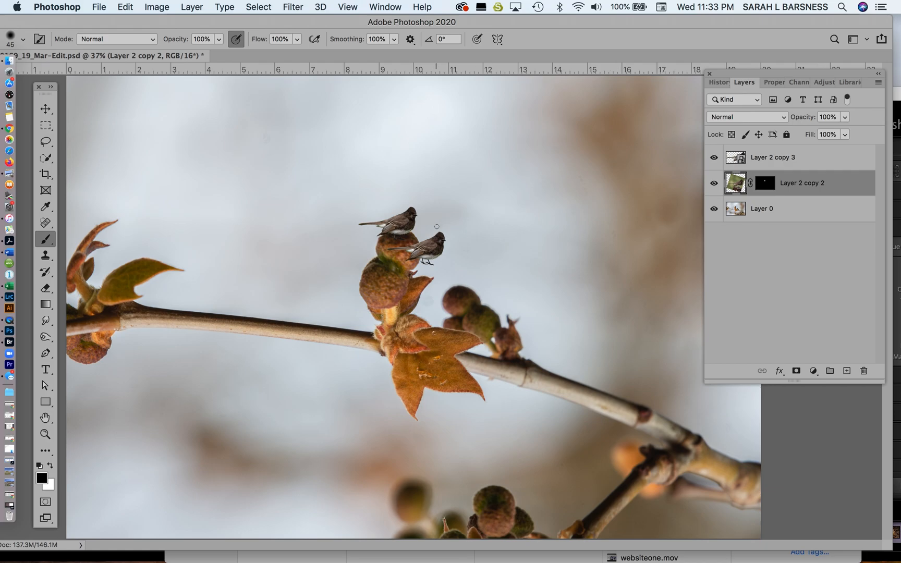
pyautogui.press('v')
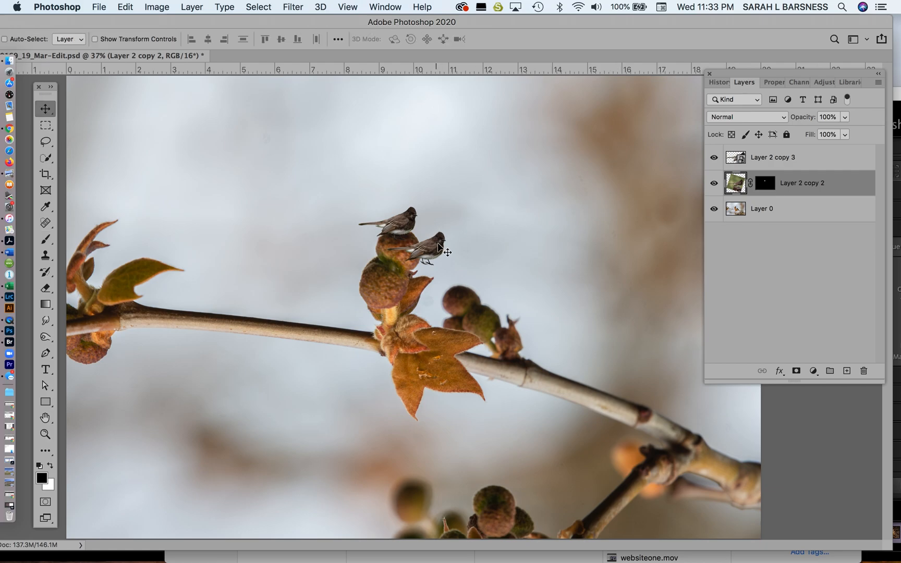
pyautogui.moveTo(436, 254); pyautogui.dragTo(502, 308)
pyautogui.click(796, 157)
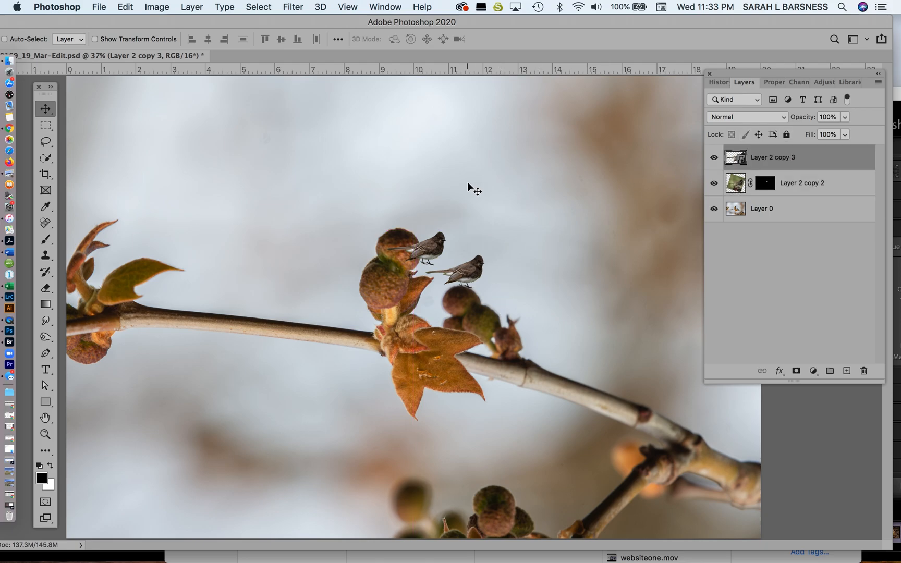
pyautogui.moveTo(420, 242); pyautogui.dragTo(386, 203)
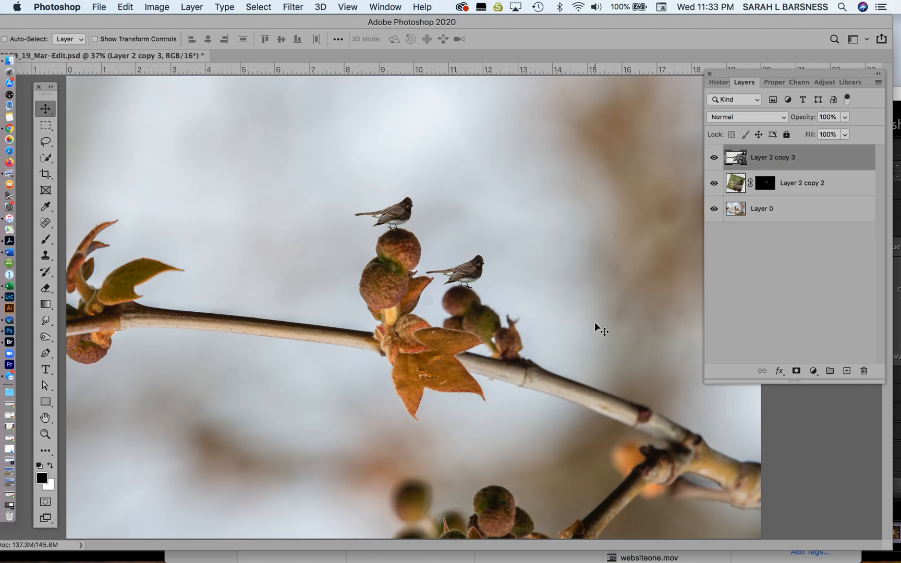
# Enlarge the regular Layer 2 copy 2 bird to 946.99% and position it across the lower part of the photo
pyautogui.press('super+minus')
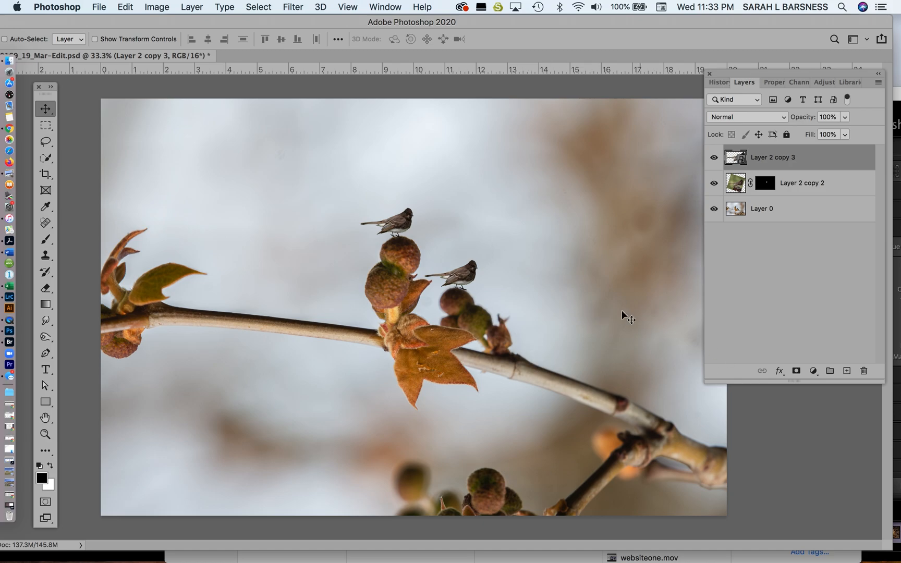
pyautogui.click(788, 186)
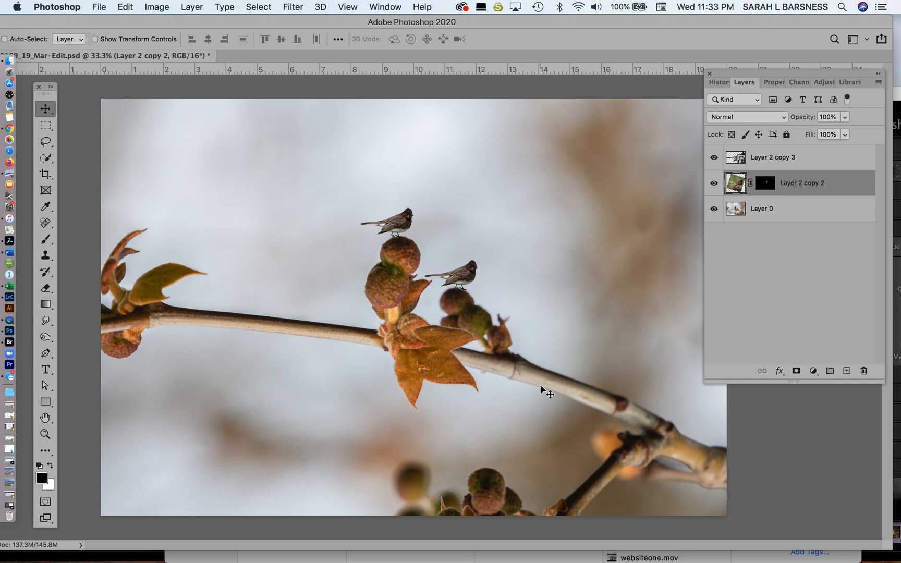
pyautogui.press('super+t')
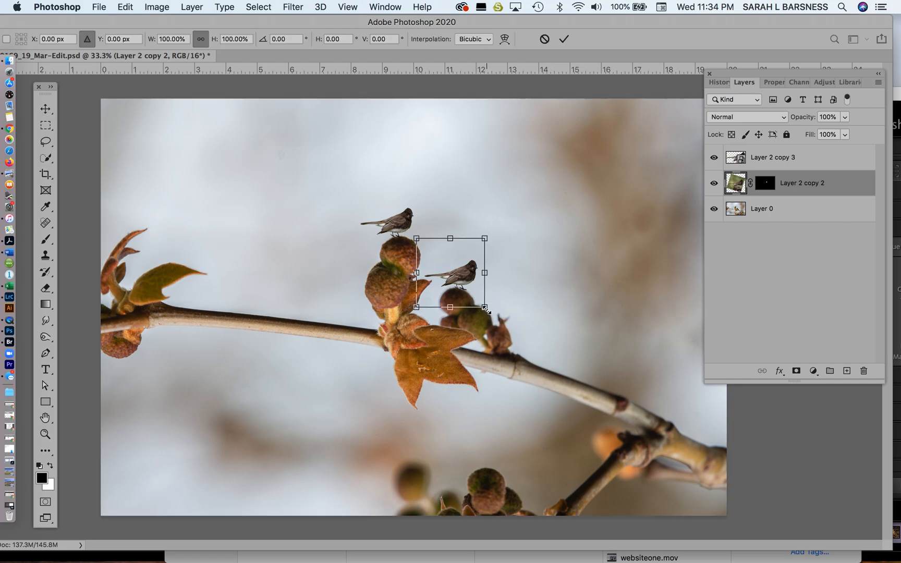
pyautogui.moveTo(490, 315); pyautogui.dragTo(748, 560)
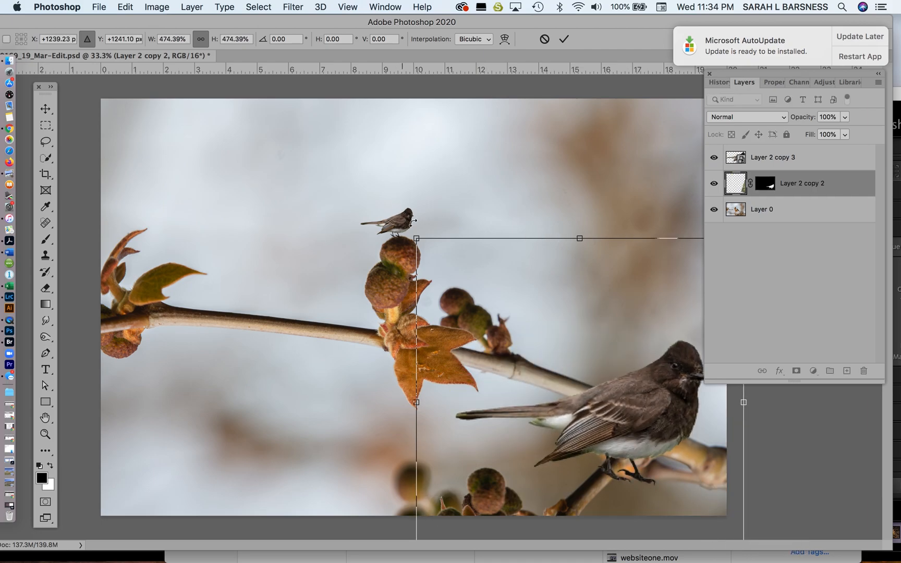
pyautogui.moveTo(416, 238); pyautogui.dragTo(180, 137)
pyautogui.moveTo(572, 329); pyautogui.dragTo(551, 387)
pyautogui.moveTo(173, 113); pyautogui.dragTo(19, 52)
pyautogui.moveTo(516, 326); pyautogui.dragTo(506, 368)
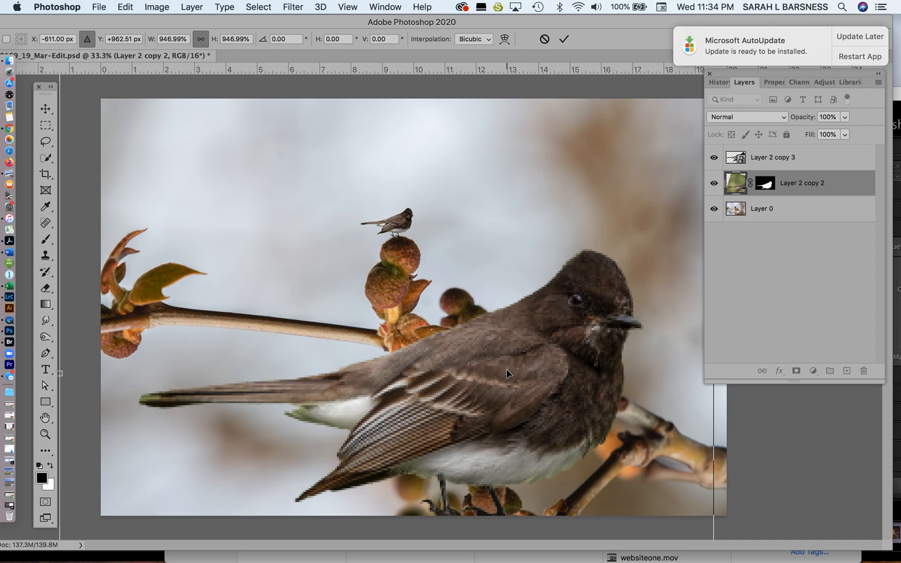
pyautogui.press('Return')
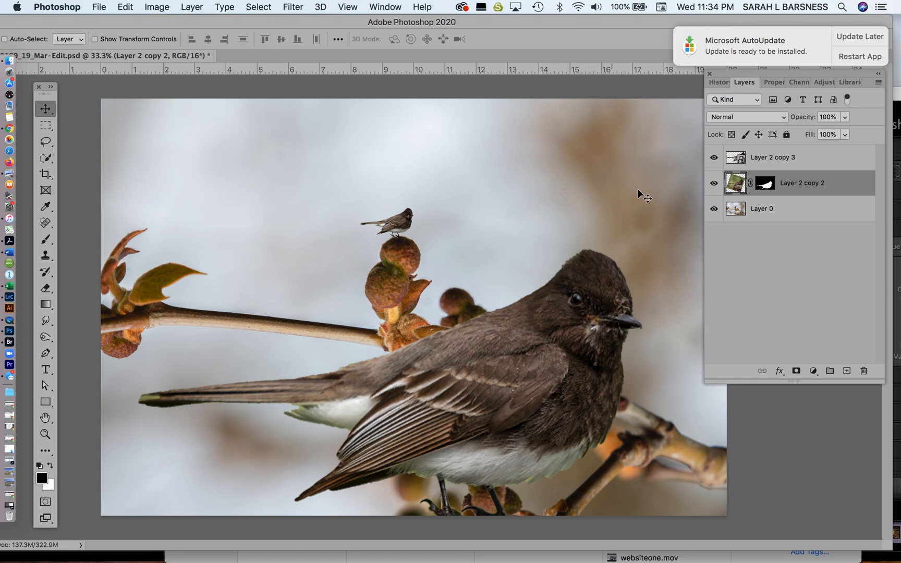
# Scale the smart object Layer 2 copy 3 up to 161.86% and place its bird above and left of the other bird
pyautogui.click(799, 159)
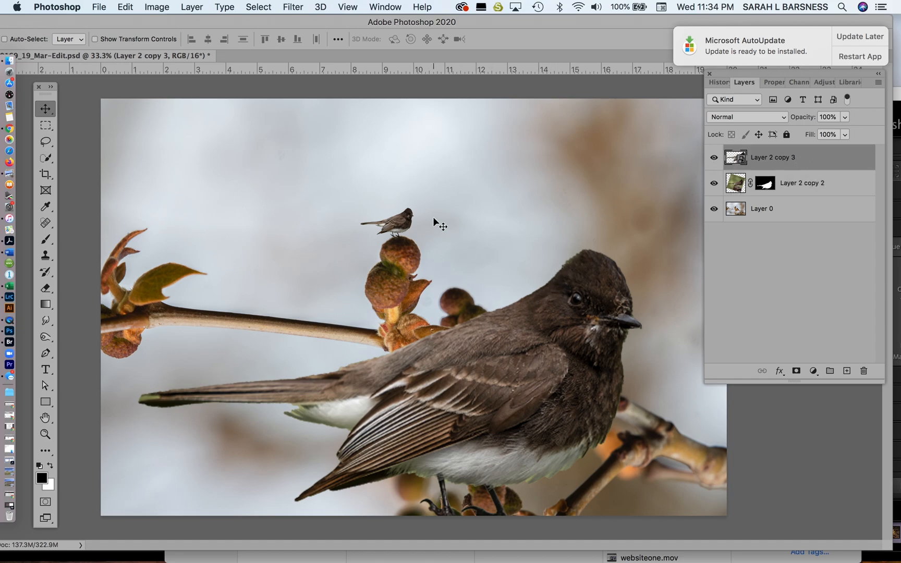
pyautogui.press('super+t')
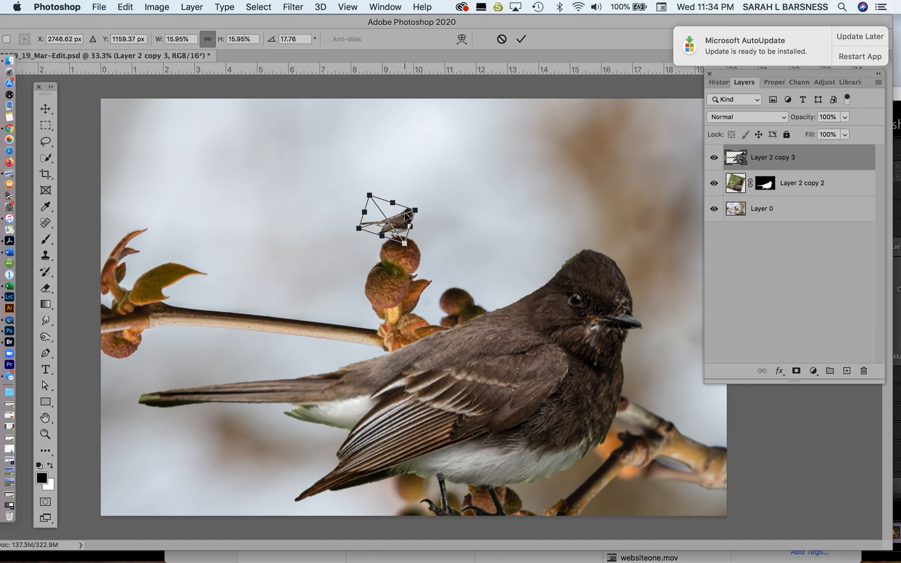
pyautogui.moveTo(405, 244); pyautogui.dragTo(681, 556)
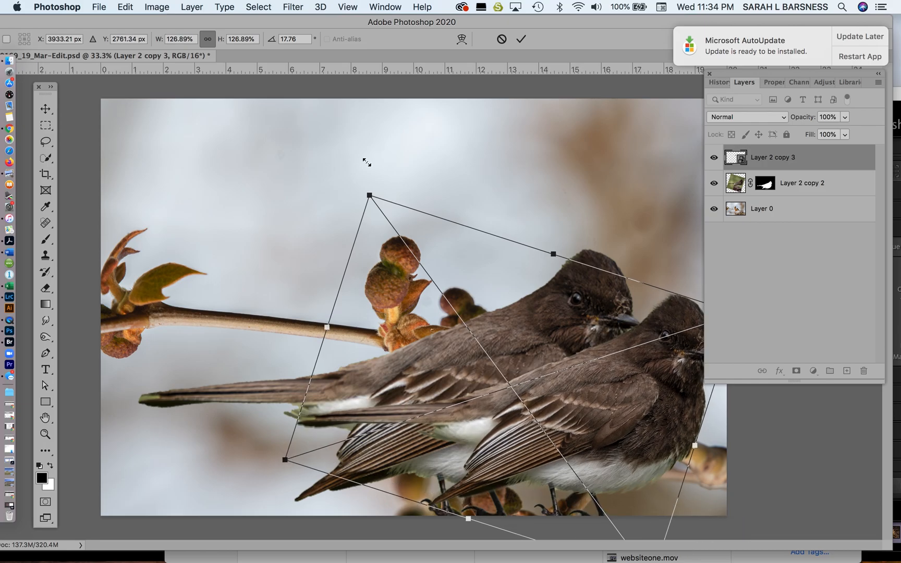
pyautogui.moveTo(369, 194); pyautogui.dragTo(330, 143)
pyautogui.moveTo(365, 299); pyautogui.dragTo(489, 264)
pyautogui.moveTo(541, 200); pyautogui.dragTo(611, 180)
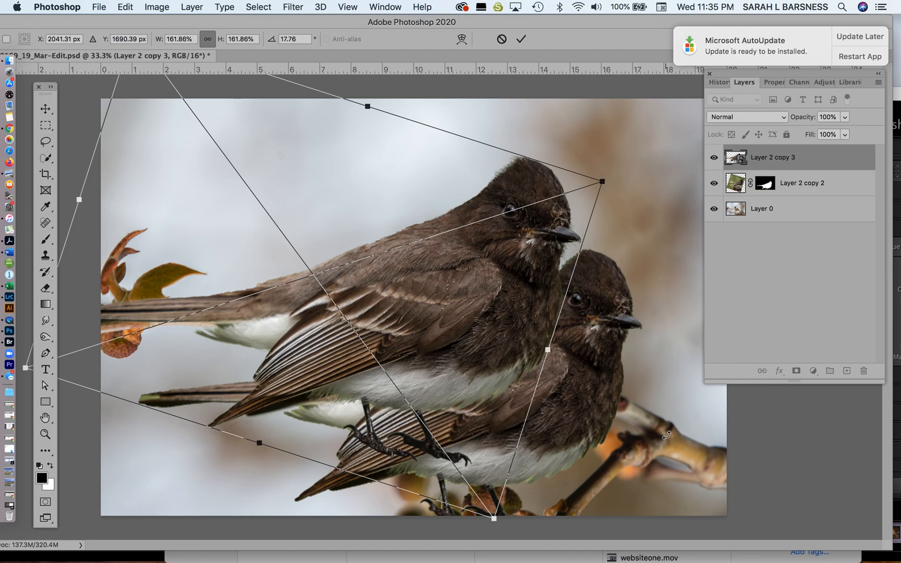
pyautogui.press('Return')
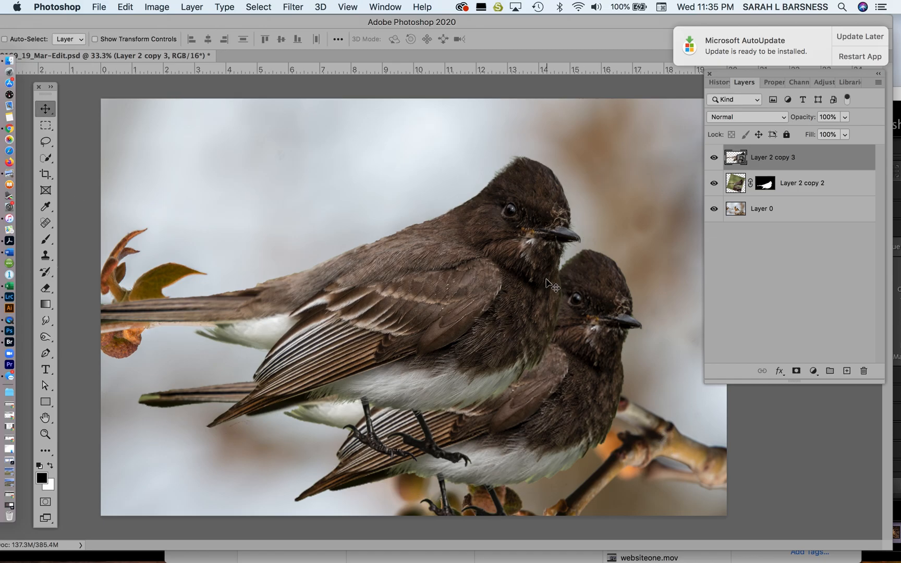
# Compare the sharpness of the two birds' heads at 100%, then fit the whole image in view and select Layer 2 copy 2
pyautogui.press('super+equal')
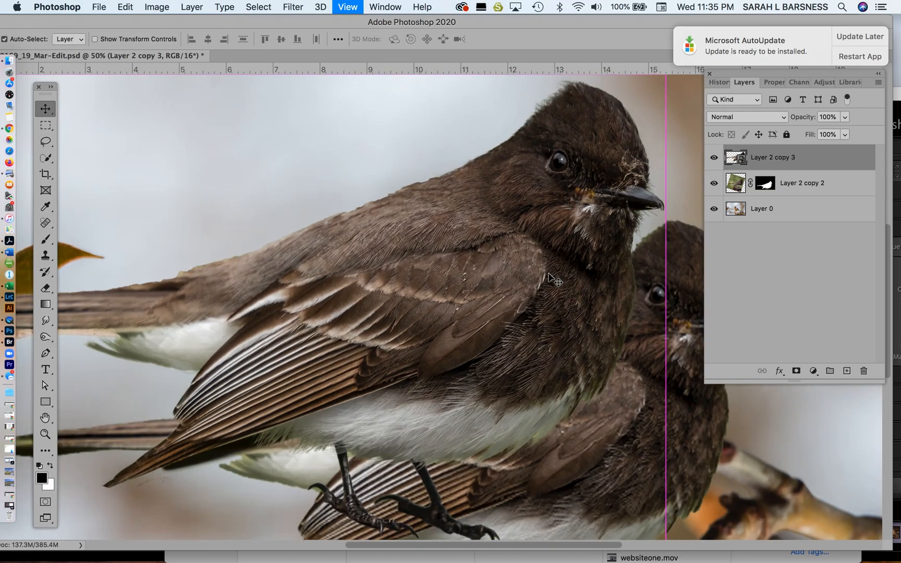
pyautogui.press('super+equal')
pyautogui.press('super+equal')
pyautogui.press('super+equal')
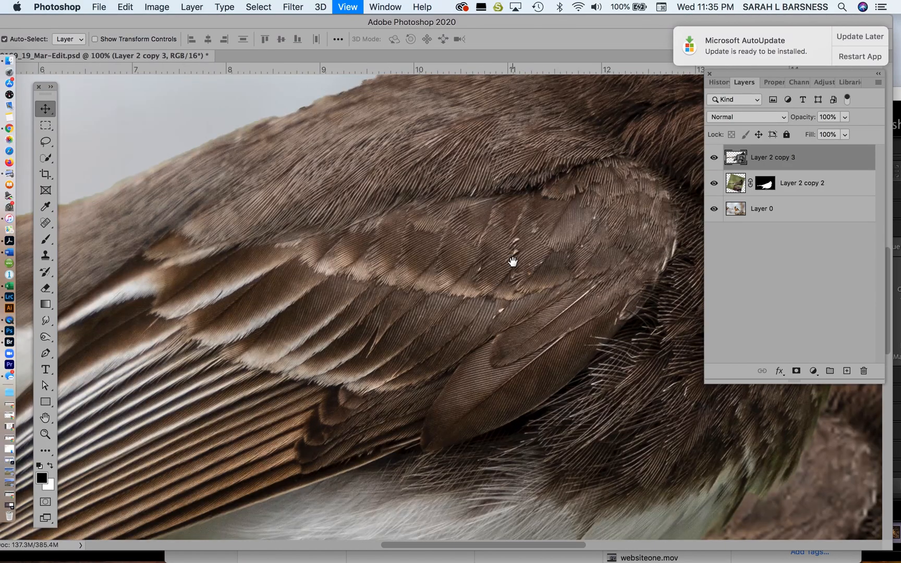
pyautogui.moveTo(512, 261); pyautogui.dragTo(16, 364)
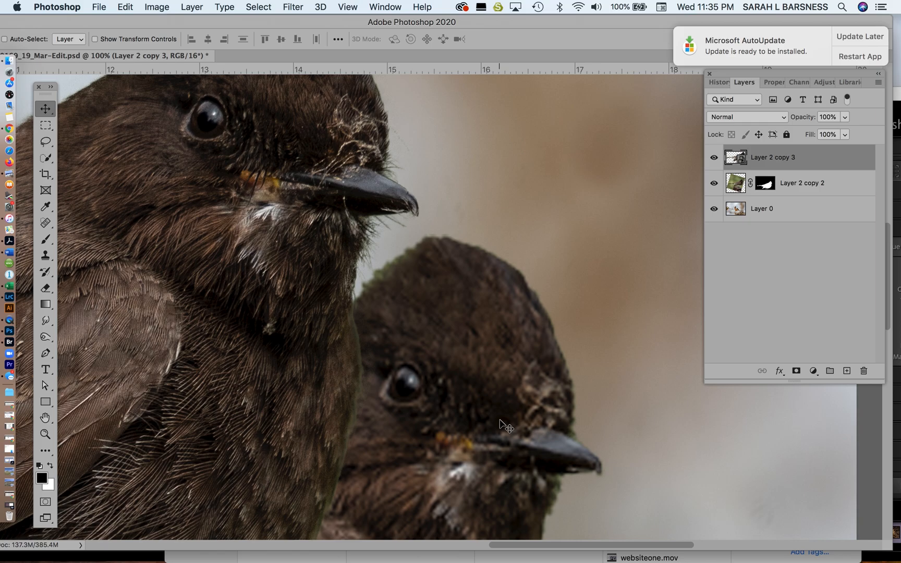
pyautogui.press('super+0')
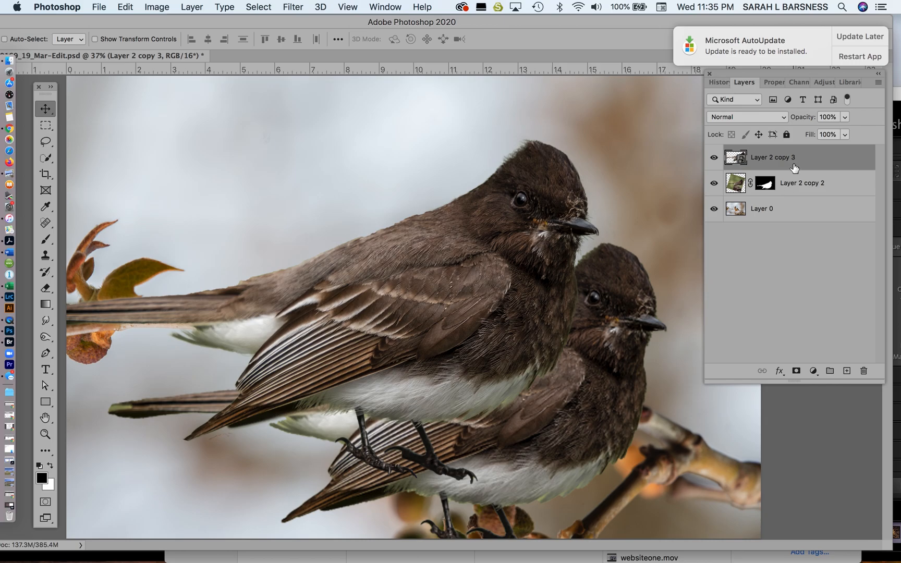
pyautogui.click(795, 191)
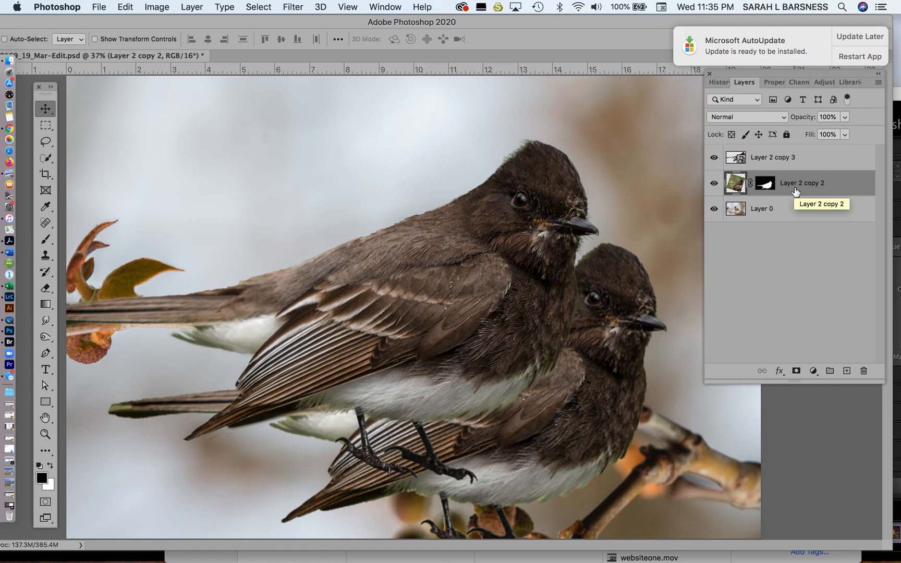
# Delete the regular Layer 2 copy 2 layer and fit the whole image in view
pyautogui.press('Delete')
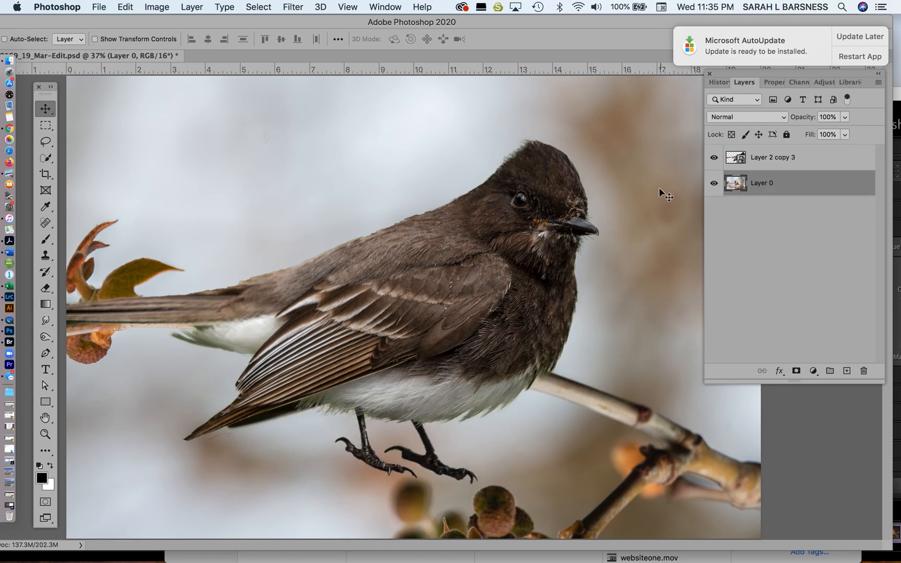
pyautogui.press('super+0')
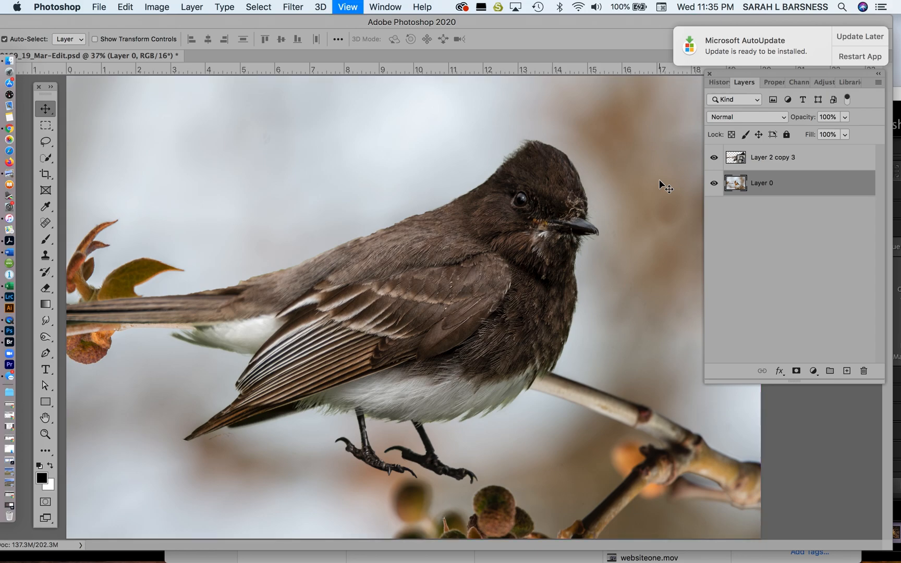
pyautogui.press('super+0')
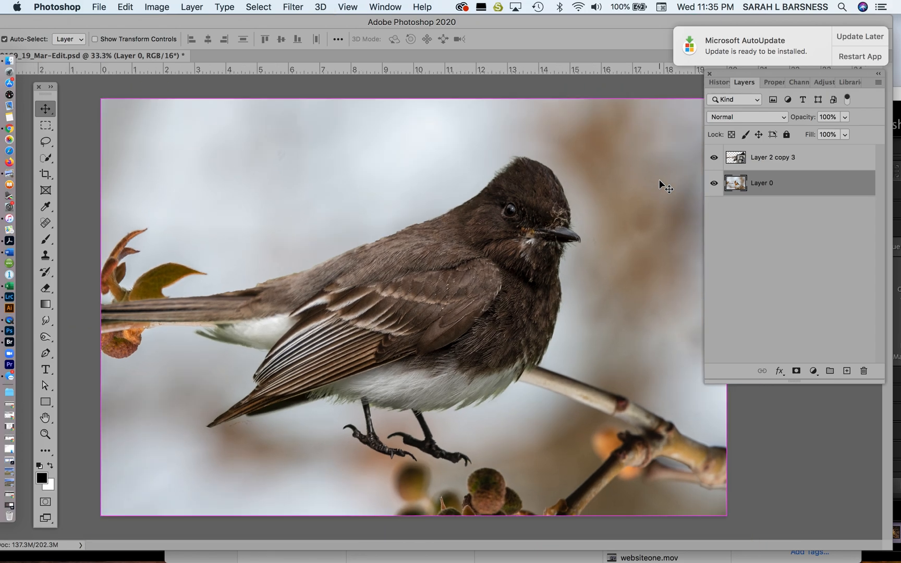
pyautogui.press('super+0')
pyautogui.press('super+0')
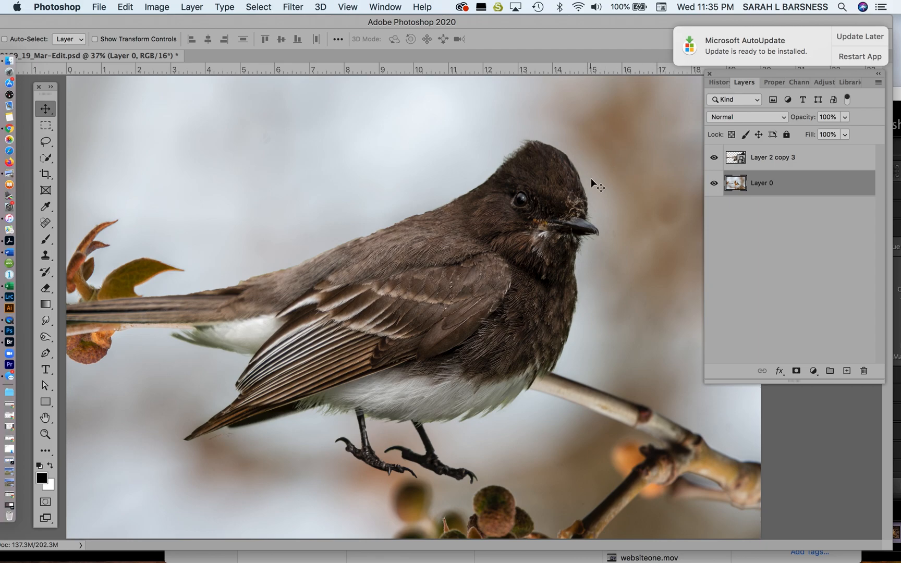
# Transform the smart object Layer 2 copy 3 to 119.11% scale and 6.58° rotation, and place its bird with the feet on the branch
pyautogui.click(815, 158)
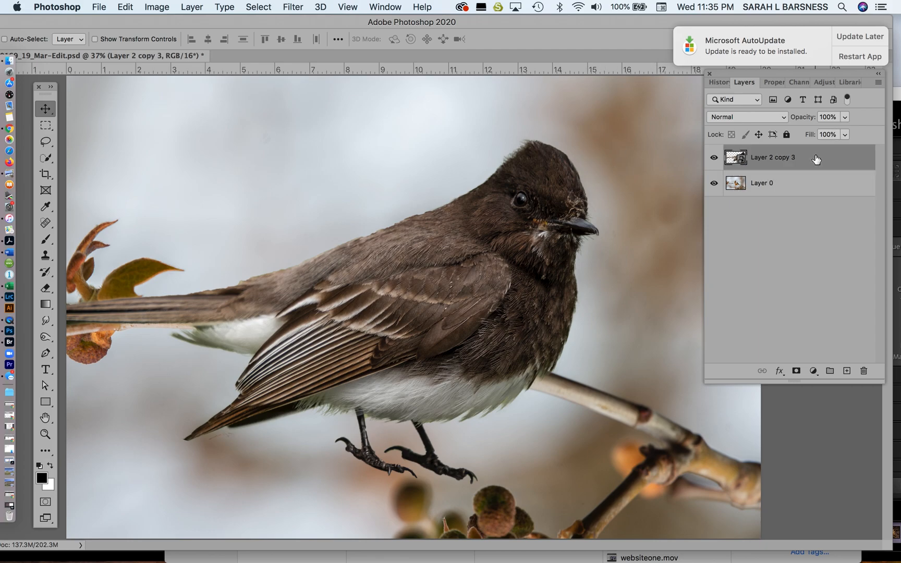
pyautogui.press('super+t')
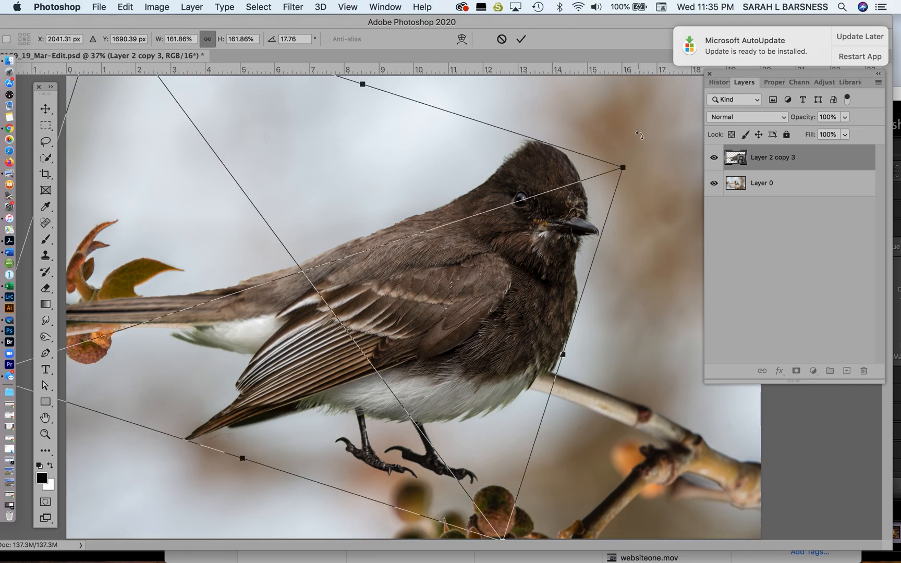
pyautogui.moveTo(639, 117); pyautogui.dragTo(607, 58)
pyautogui.moveTo(551, 503); pyautogui.dragTo(426, 378)
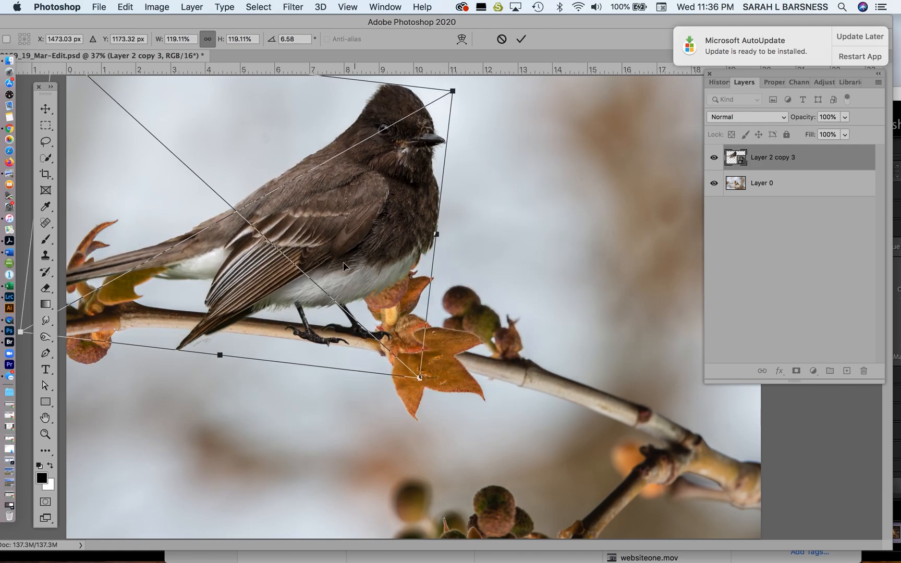
pyautogui.moveTo(364, 239); pyautogui.dragTo(544, 262)
pyautogui.press('Return')
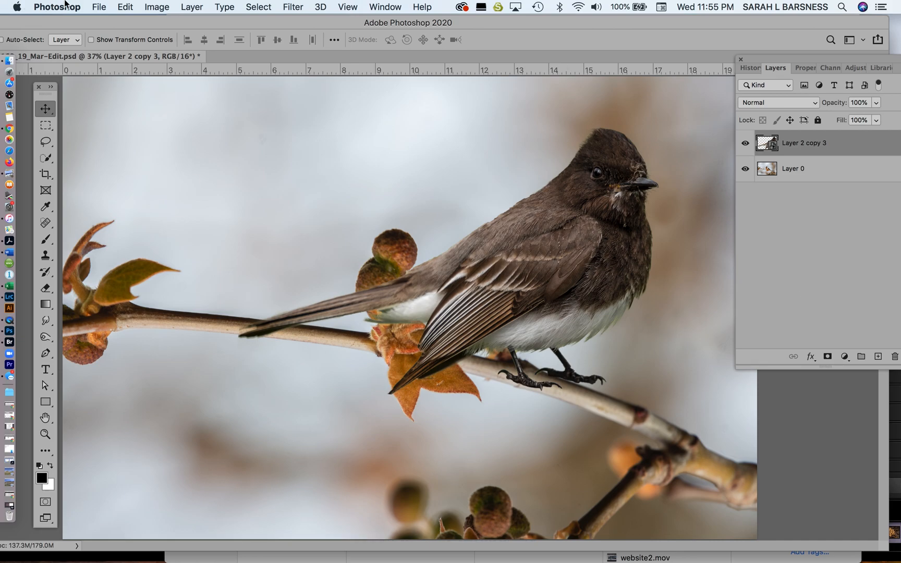
# Start a Puppet Warp on Layer 2 copy 3, show its mesh, and pin the bird's neck, crown, upper rear leg and rump
pyautogui.click(124, 7)
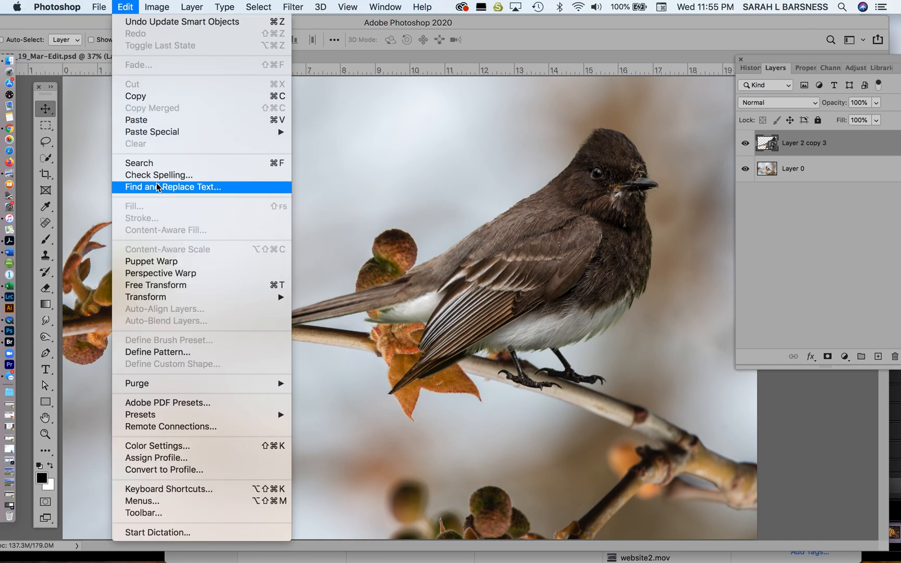
pyautogui.click(168, 263)
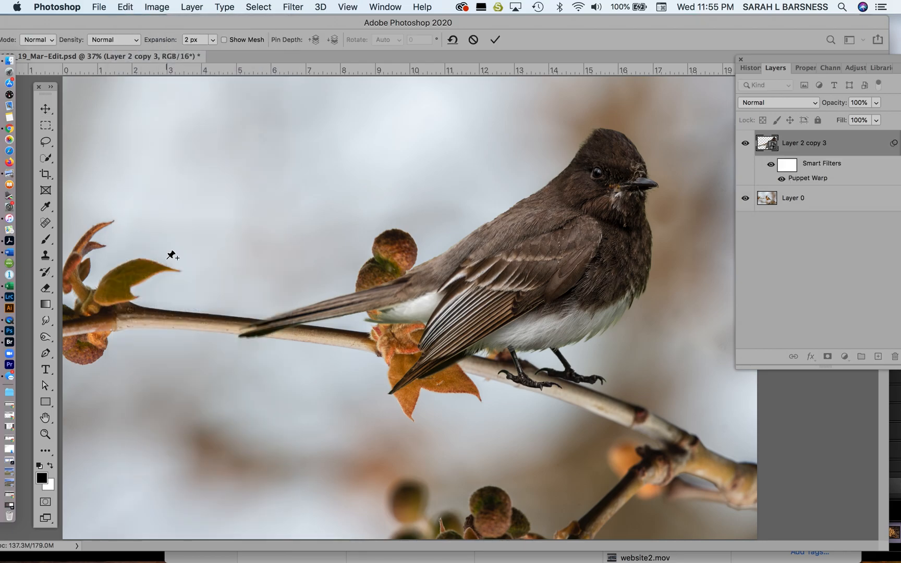
pyautogui.click(224, 40)
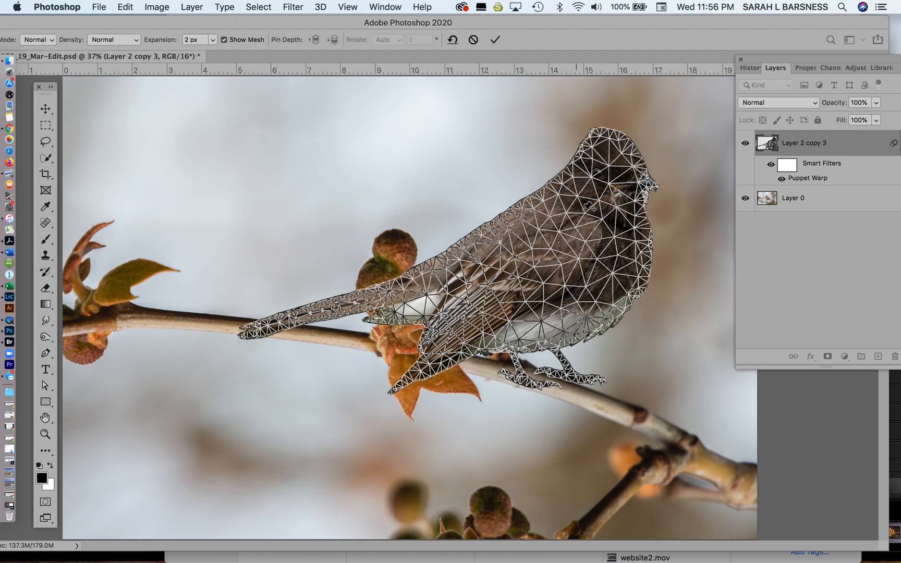
pyautogui.click(603, 220)
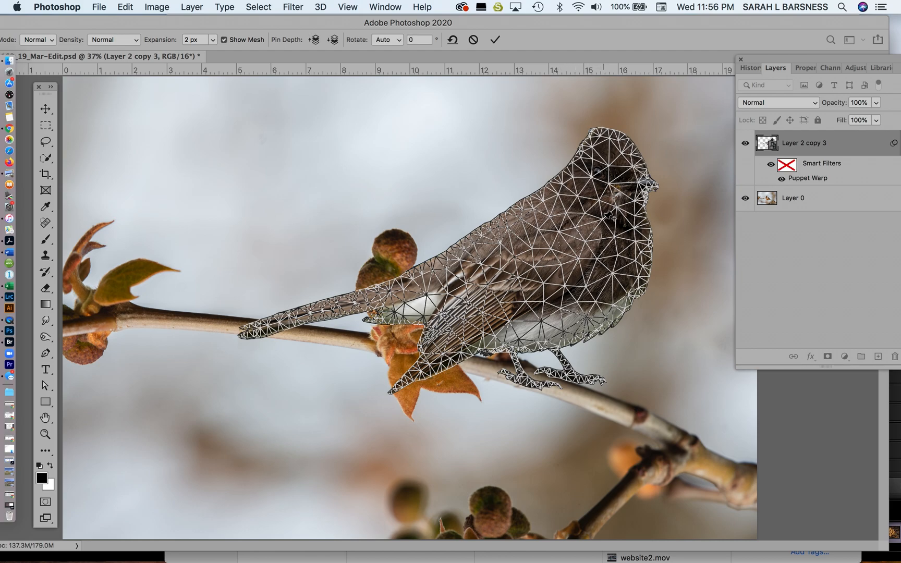
pyautogui.click(621, 133)
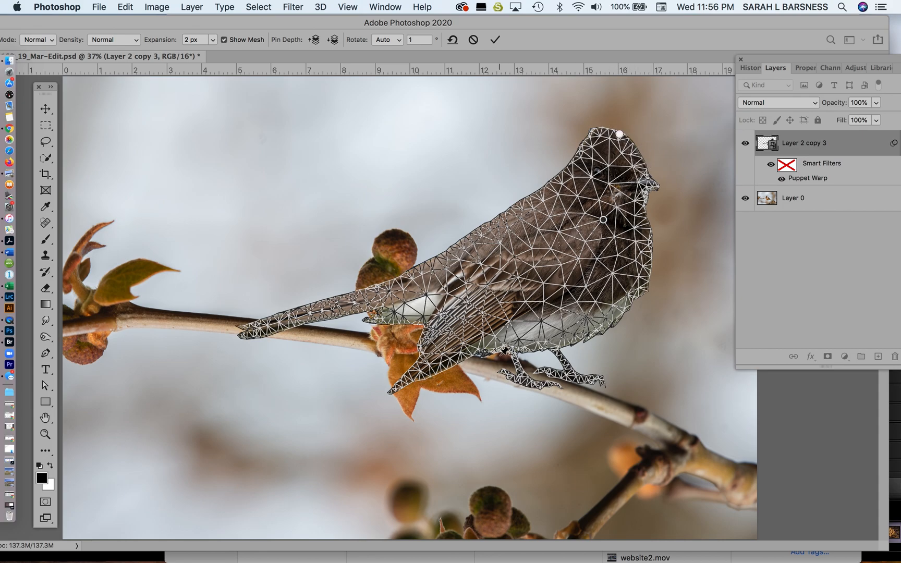
pyautogui.click(522, 350)
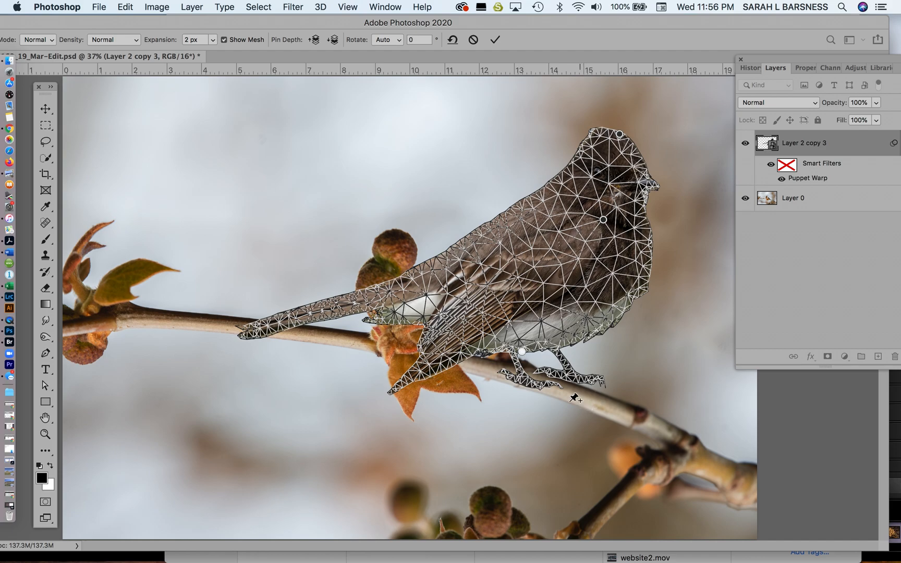
pyautogui.click(422, 318)
# Hide the warp mesh, tilt the bird's head back with the crown pin and shift the neck pin slightly forward
pyautogui.moveTo(621, 135)
pyautogui.mouseDown()
pyautogui.moveTo(633, 131)
pyautogui.moveTo(657, 154)
pyautogui.moveTo(639, 134)
pyautogui.moveTo(595, 125)
pyautogui.moveTo(656, 153)
pyautogui.moveTo(658, 145)
pyautogui.moveTo(622, 129)
pyautogui.mouseUp()
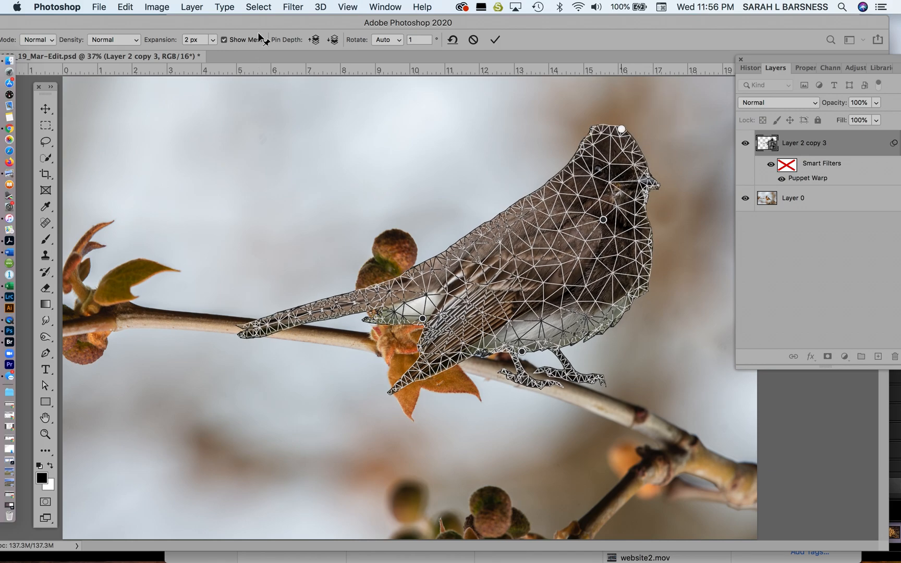
pyautogui.click(224, 39)
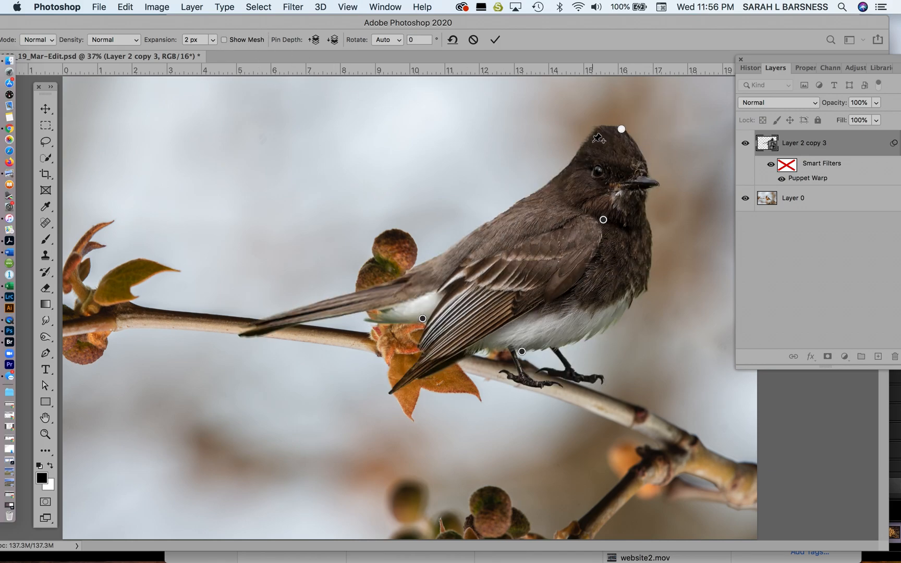
pyautogui.moveTo(622, 129); pyautogui.dragTo(590, 129)
pyautogui.moveTo(603, 220); pyautogui.dragTo(610, 222)
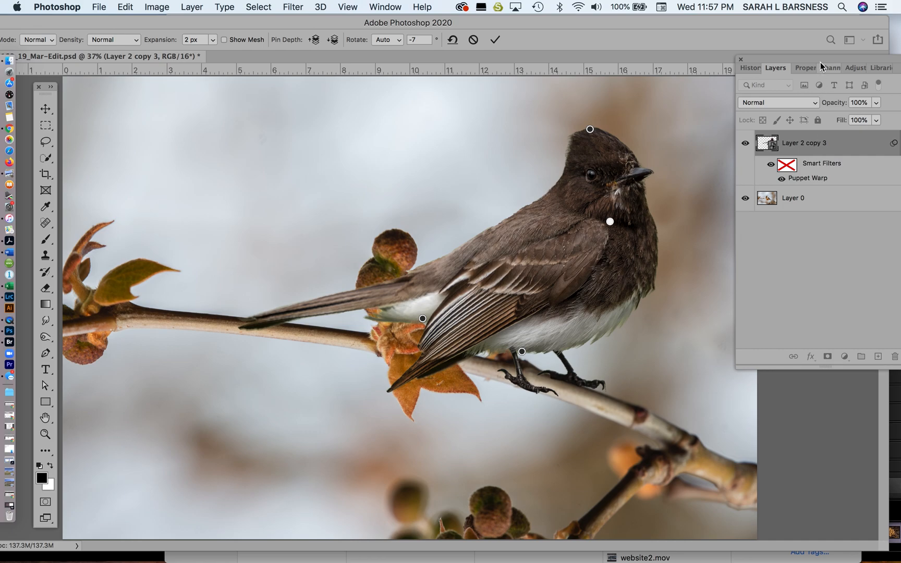
pyautogui.moveTo(825, 59); pyautogui.dragTo(803, 59)
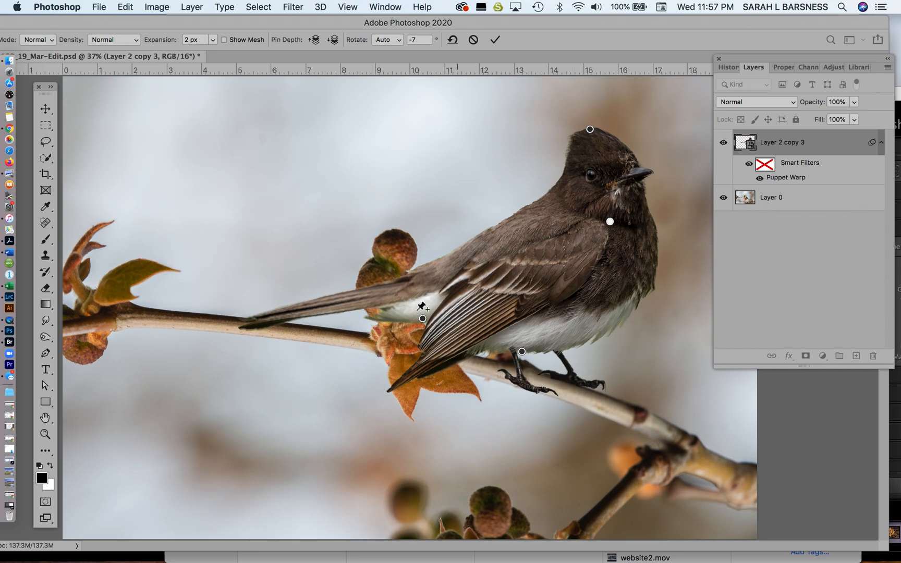
# Pin the front foot's ankle, toes and upper leg, and bend the foot down along the slope of the branch
pyautogui.click(573, 375)
pyautogui.moveTo(573, 375); pyautogui.dragTo(574, 381)
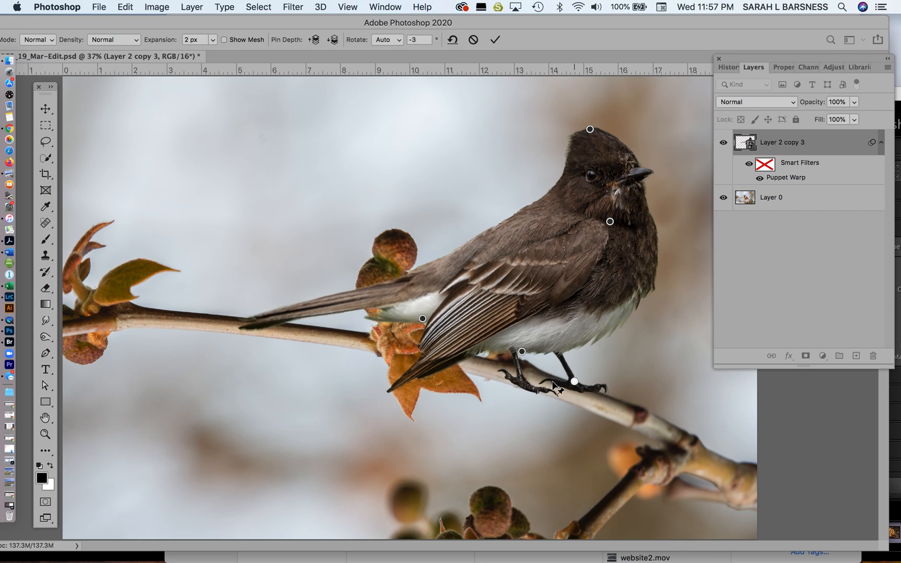
pyautogui.click(548, 380)
pyautogui.moveTo(548, 380); pyautogui.dragTo(551, 374)
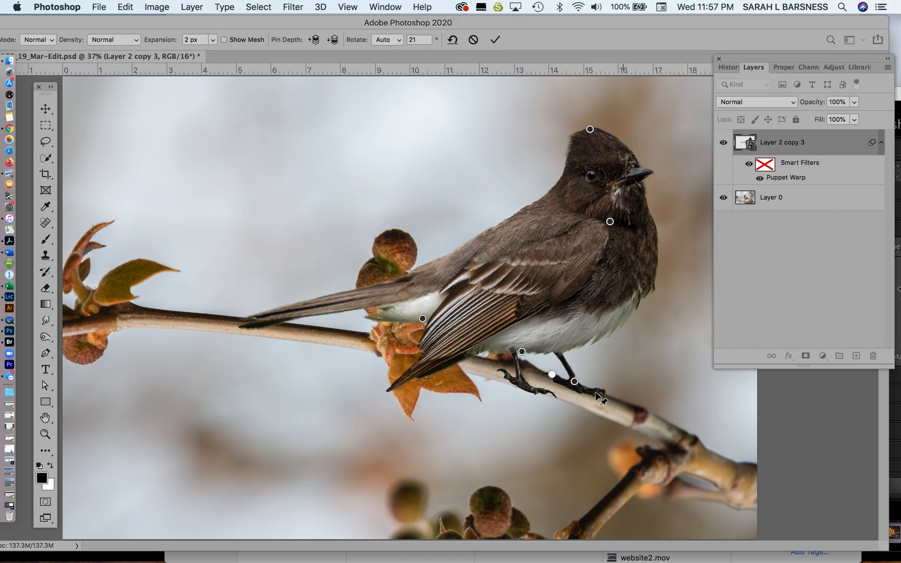
pyautogui.moveTo(608, 393); pyautogui.dragTo(580, 387)
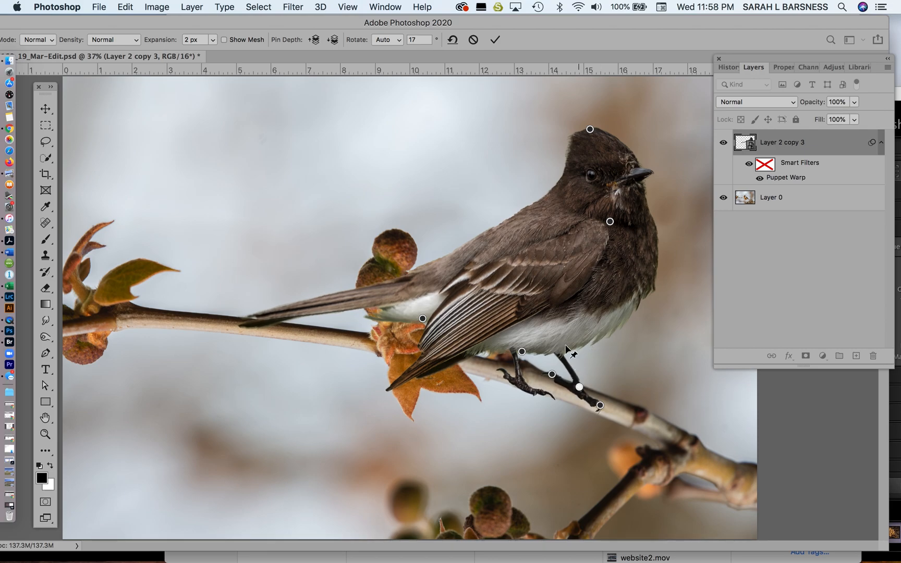
pyautogui.click(562, 350)
# Pin the rear foot's ankle and toes and pull the toes inward so the foot grips the branch
pyautogui.moveTo(562, 351); pyautogui.dragTo(517, 370)
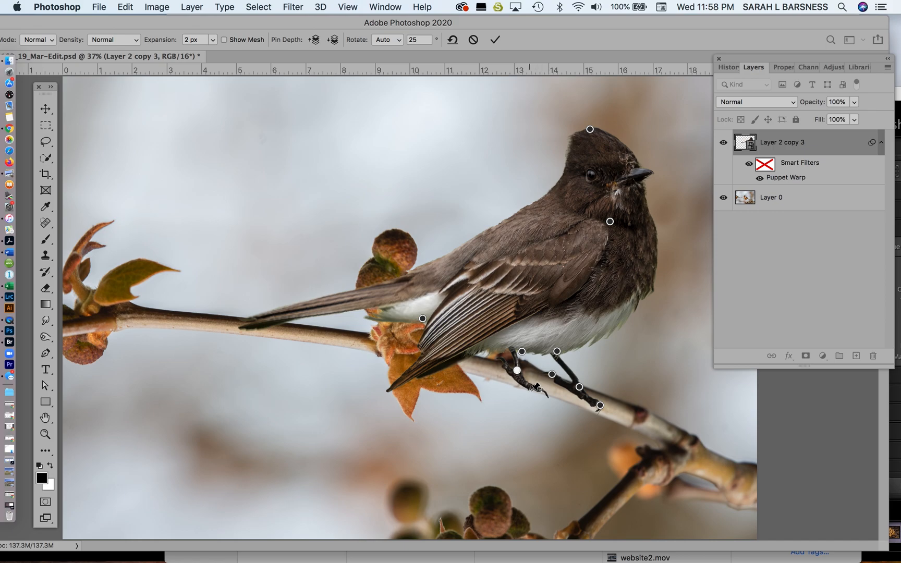
pyautogui.click(538, 390)
pyautogui.moveTo(540, 389); pyautogui.dragTo(533, 390)
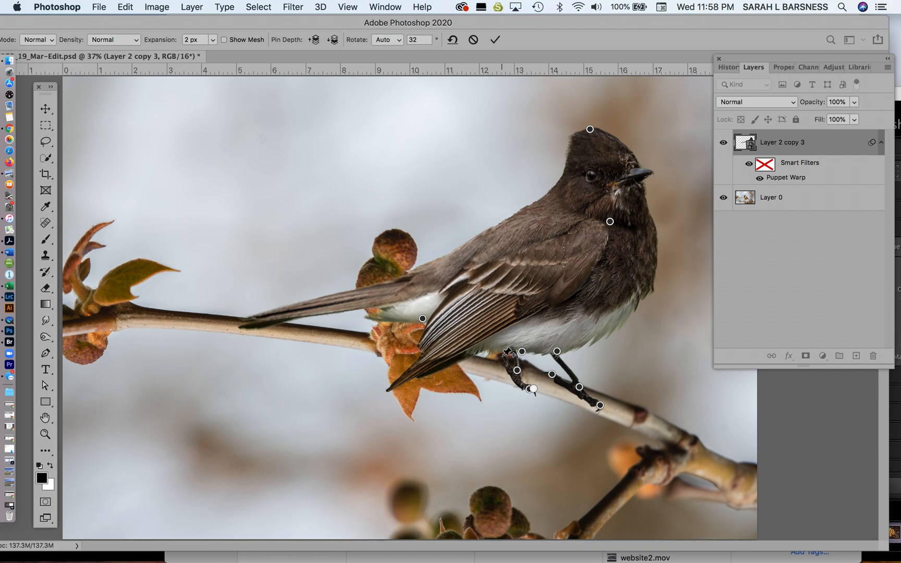
pyautogui.click(496, 361)
pyautogui.moveTo(529, 388)
pyautogui.mouseDown()
pyautogui.moveTo(530, 396)
pyautogui.moveTo(523, 390)
pyautogui.mouseUp()
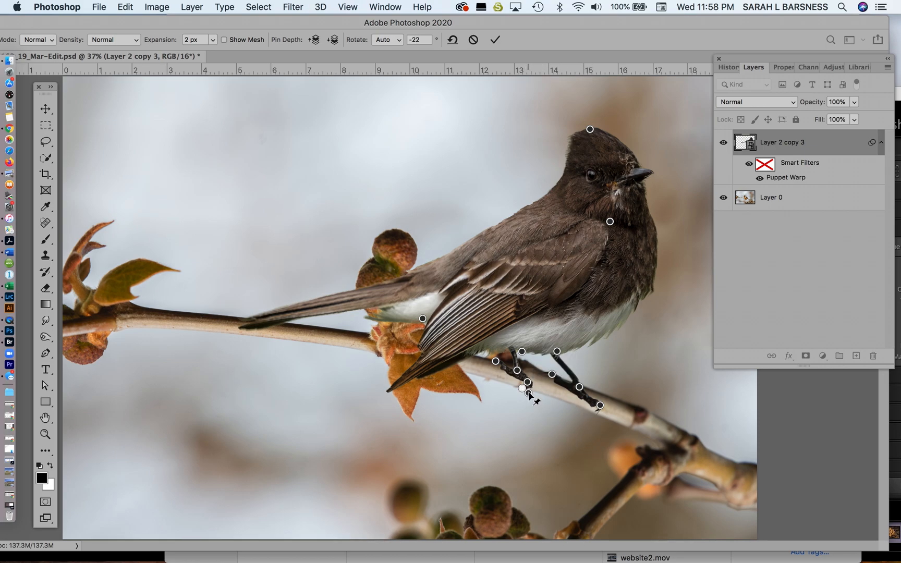
# Clean up the crowded pins at the tip of the rear foot and reposition its toe
pyautogui.press('Delete')
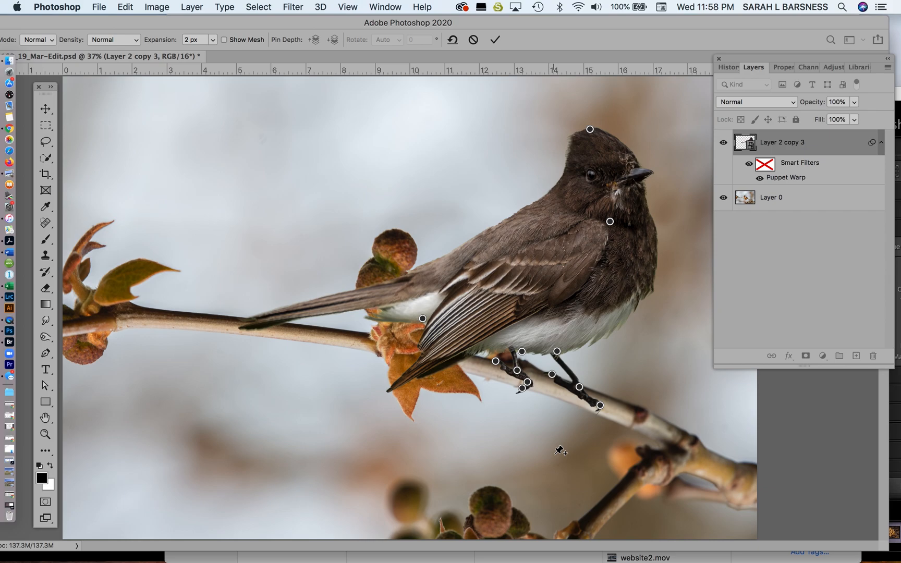
pyautogui.moveTo(521, 390); pyautogui.dragTo(523, 386)
pyautogui.keyDown('alt'); pyautogui.click(522, 387); pyautogui.keyUp('alt')
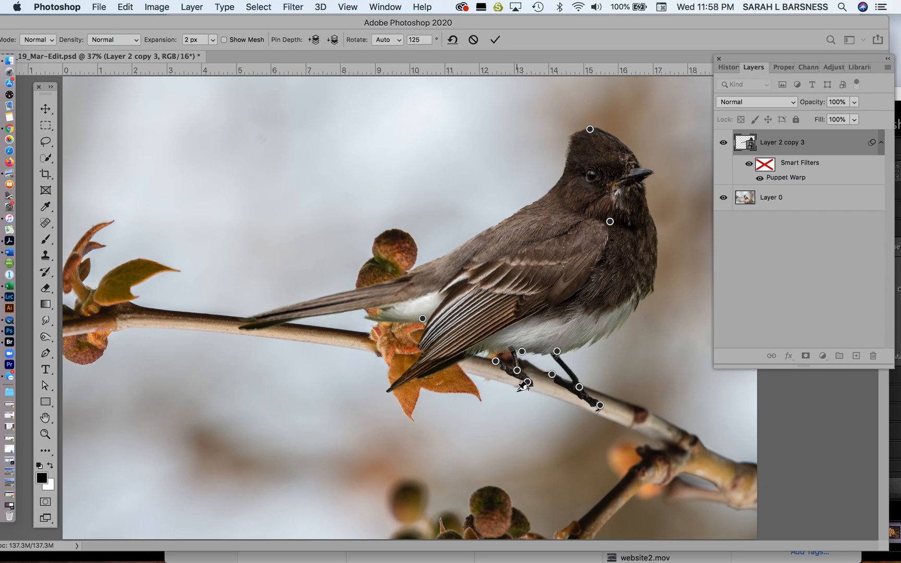
pyautogui.click(523, 387)
pyautogui.click(523, 386)
pyautogui.press('BackSpace')
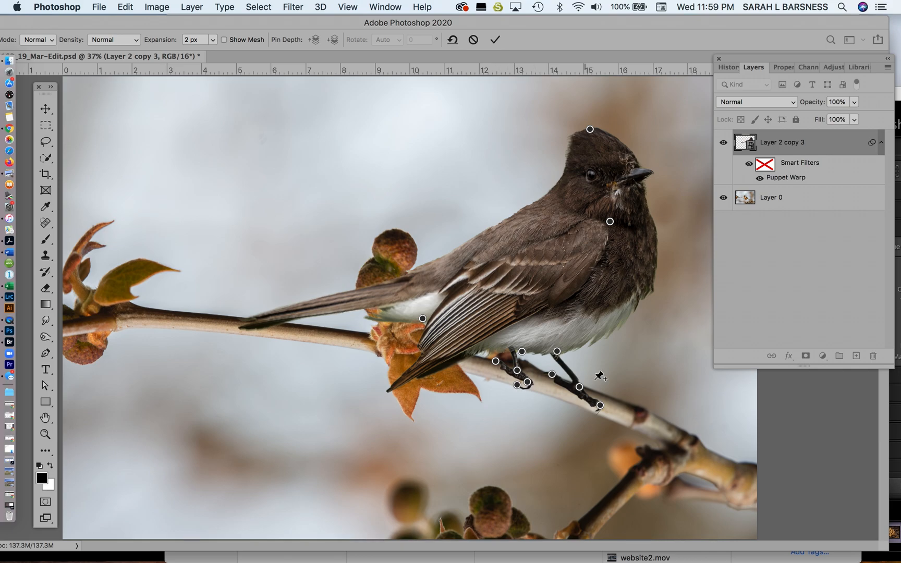
# Reshape the front foot's toes with additional pins, adjust the rear toe pin and apply the Puppet Warp
pyautogui.moveTo(580, 387); pyautogui.dragTo(595, 389)
pyautogui.click(568, 384)
pyautogui.moveTo(552, 381); pyautogui.dragTo(523, 388)
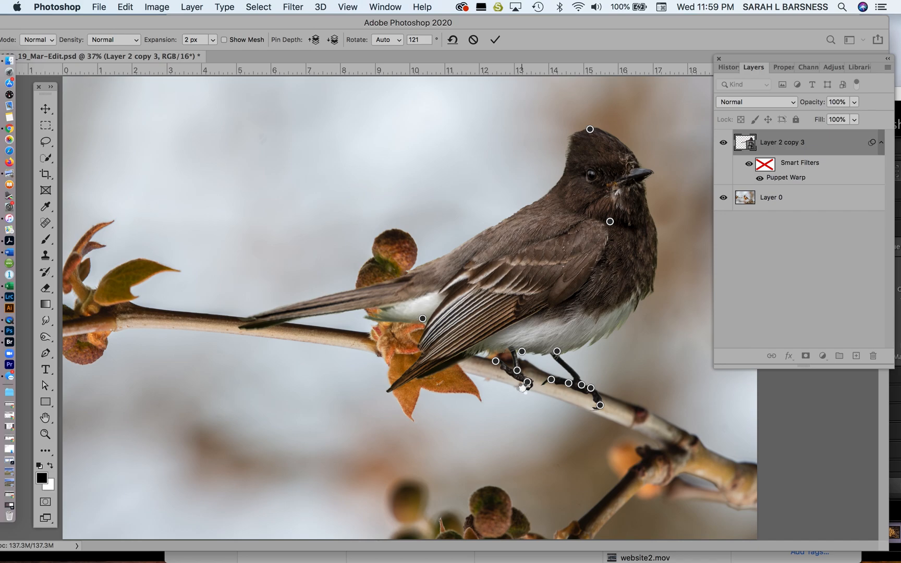
pyautogui.press('Return')
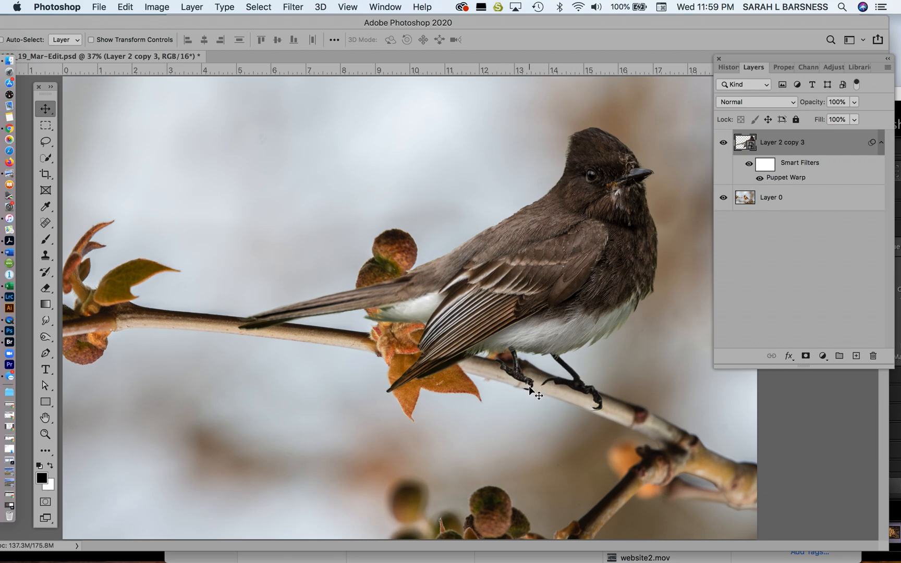
# Reopen the Puppet Warp smart filter and raise the front foot's back toe onto the branch, adding a pin at its tip
pyautogui.doubleClick(789, 178)
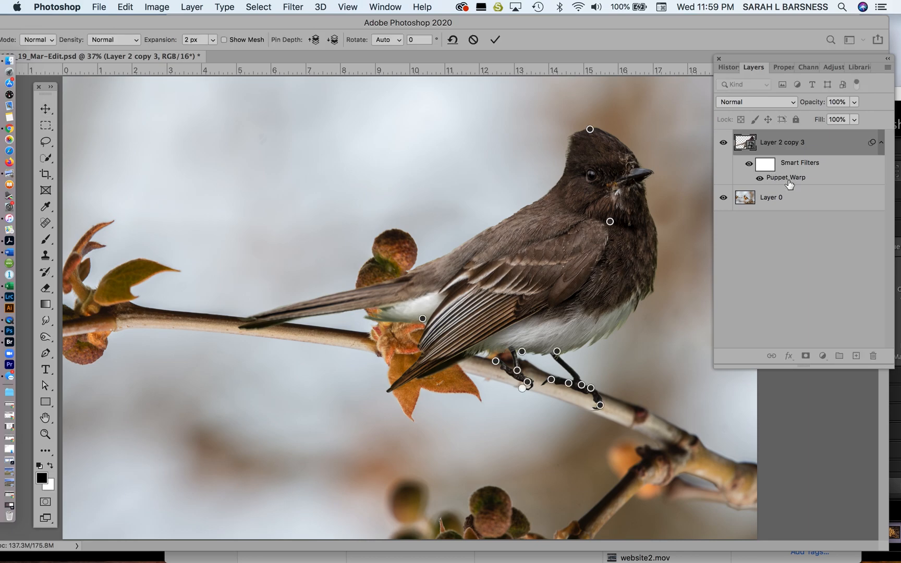
pyautogui.moveTo(551, 379); pyautogui.dragTo(552, 369)
pyautogui.click(545, 372)
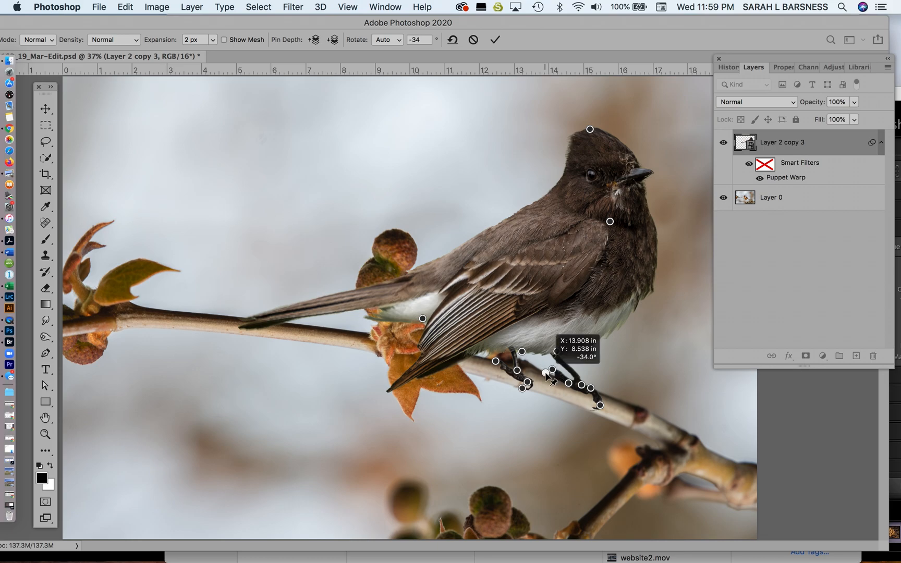
pyautogui.moveTo(551, 371); pyautogui.dragTo(551, 375)
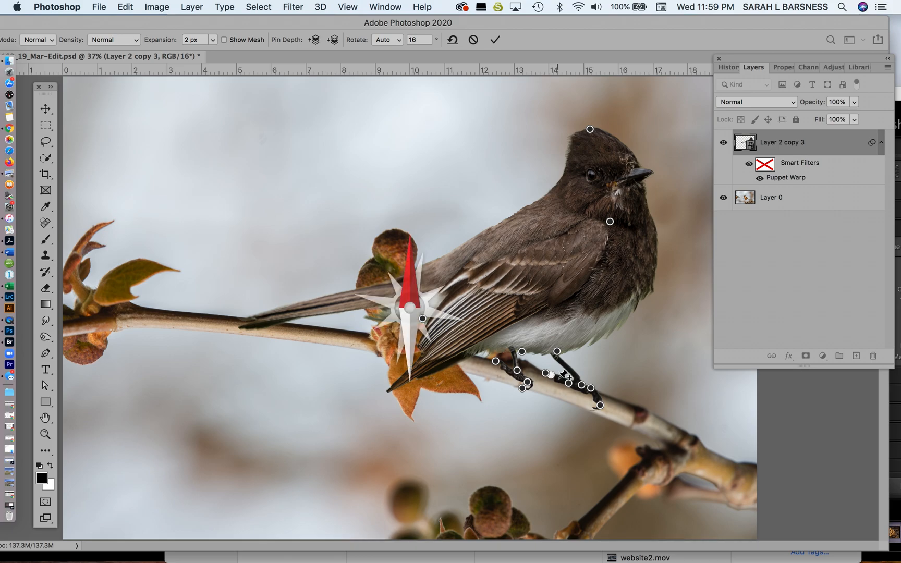
pyautogui.moveTo(571, 391); pyautogui.dragTo(572, 372)
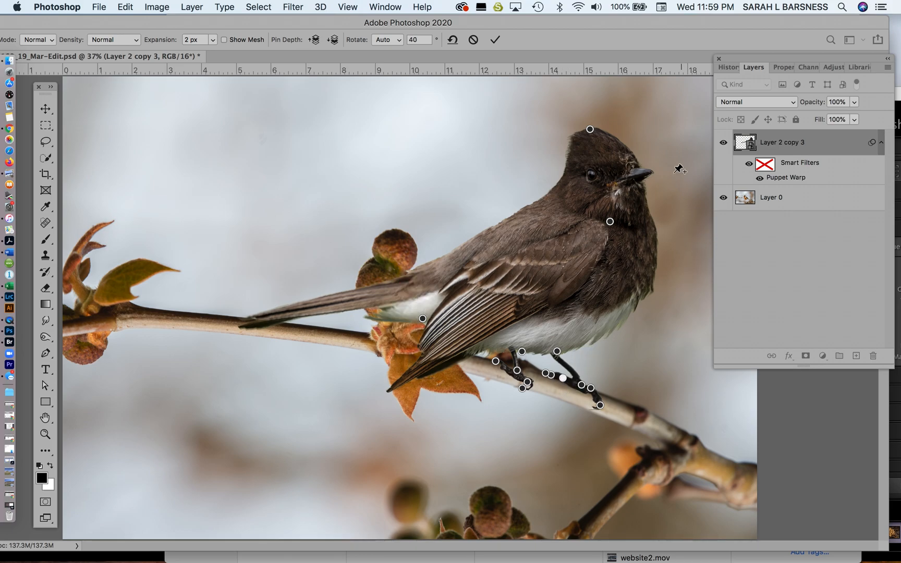
# Nudge the upper chest pin slightly forward and place a pin on the bird's back at the tail base
pyautogui.click(613, 222)
pyautogui.moveTo(614, 223); pyautogui.dragTo(619, 222)
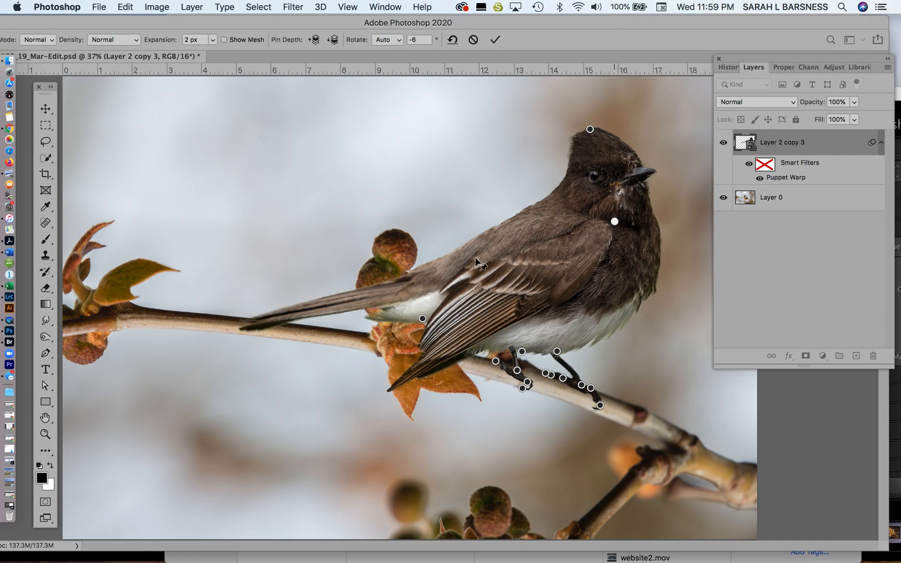
pyautogui.click(429, 276)
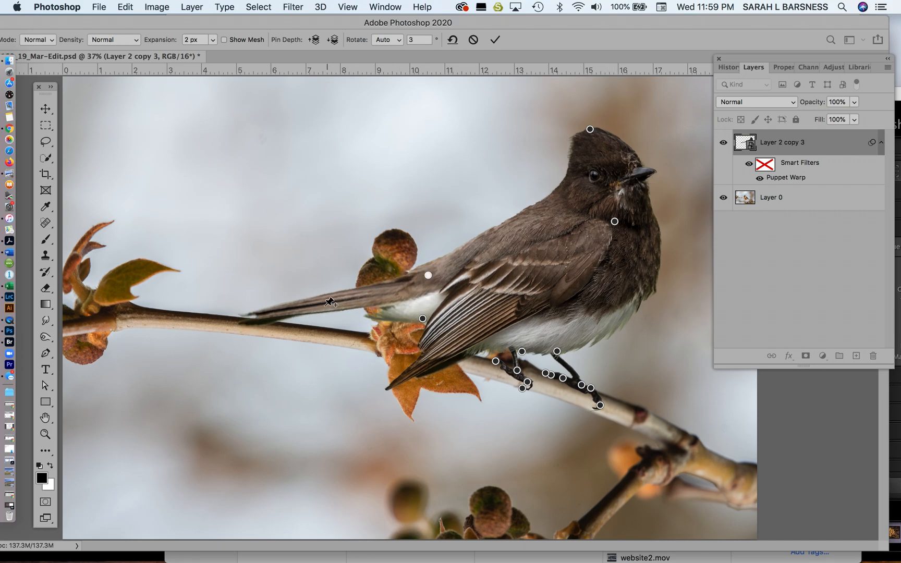
pyautogui.keyDown('alt'); pyautogui.click(429, 276); pyautogui.keyUp('alt')
pyautogui.click(430, 273)
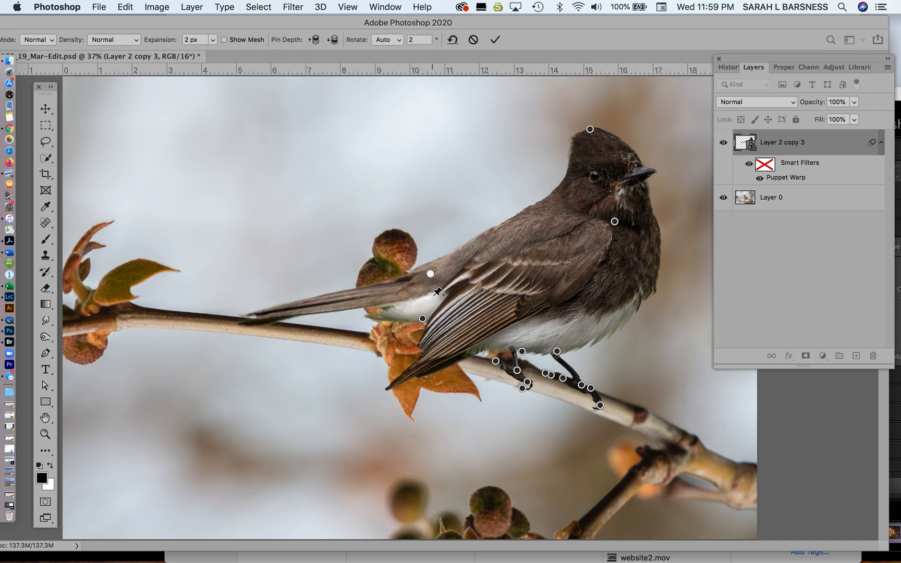
# Rotate the tail-base pin to 63° to lift the tail off the branch, adjust the pin beneath it, apply the warp and compare before and after
pyautogui.moveTo(432, 292); pyautogui.dragTo(422, 280)
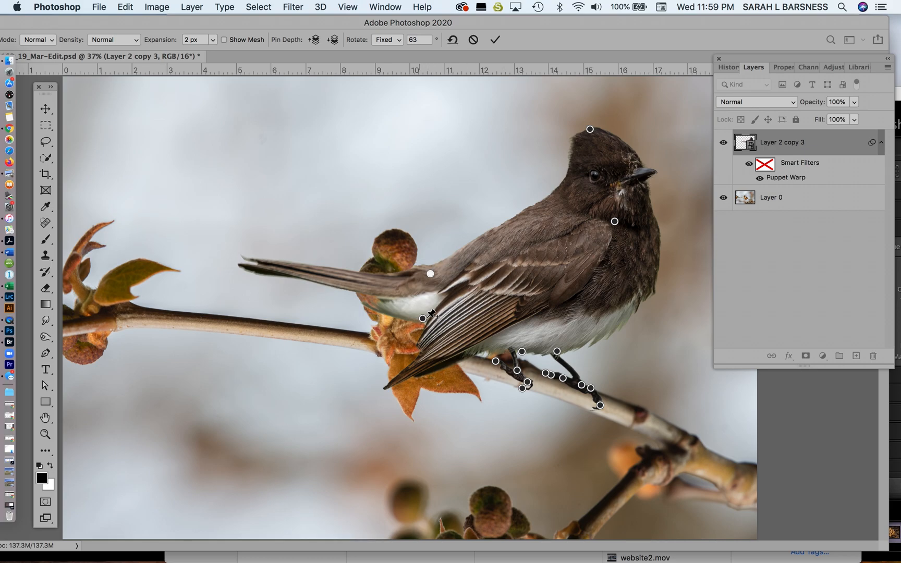
pyautogui.moveTo(423, 318); pyautogui.dragTo(428, 316)
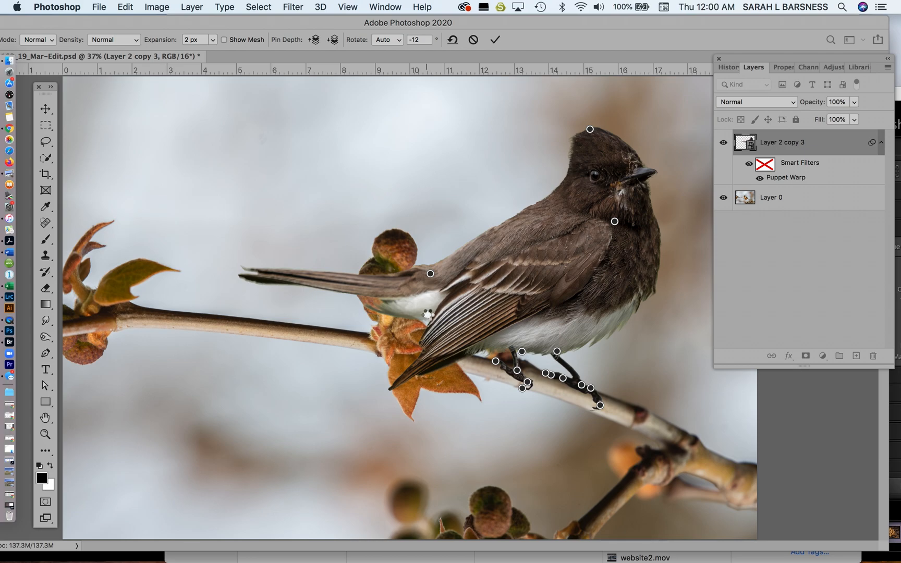
pyautogui.press('Return')
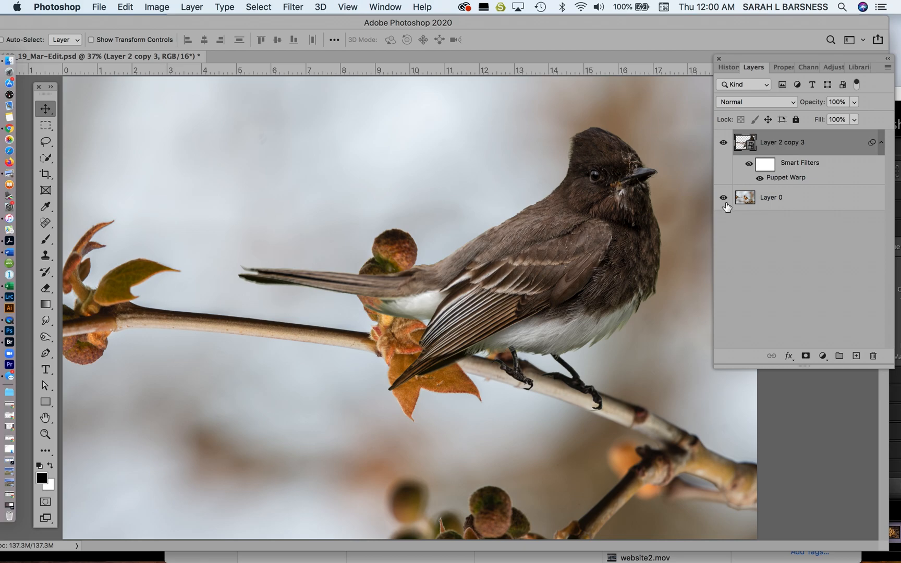
pyautogui.click(759, 180)
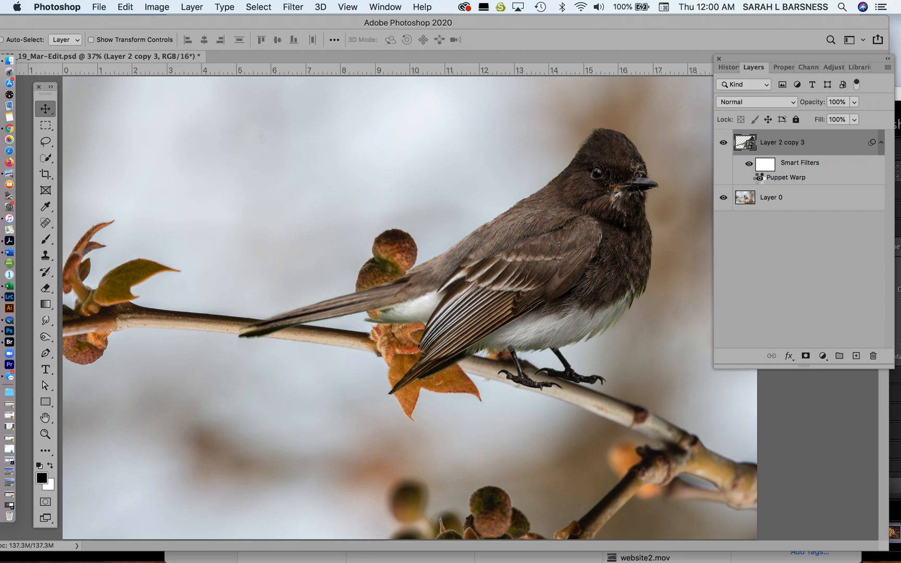
pyautogui.click(760, 179)
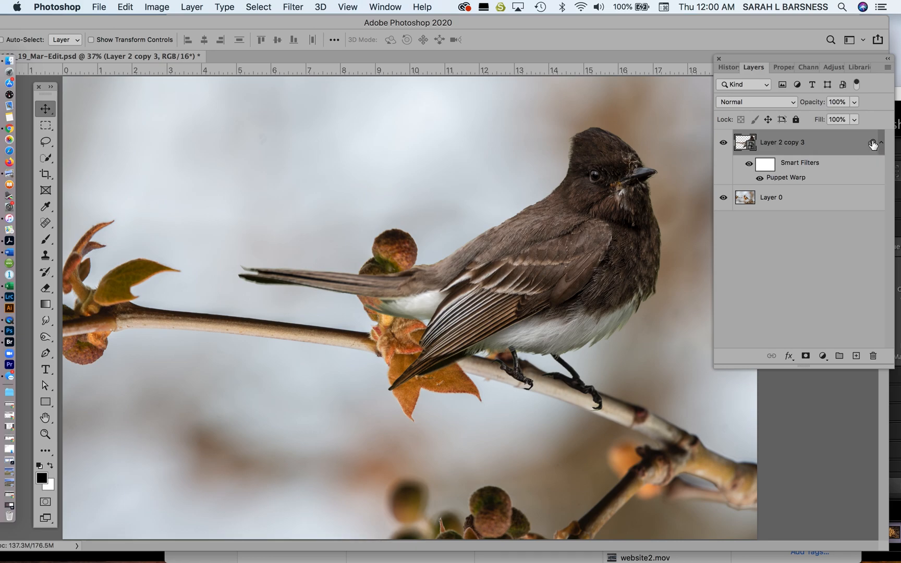
# Add a Drop Shadow effect to the bird layer with the shadow color 1c1e20
pyautogui.click(788, 355)
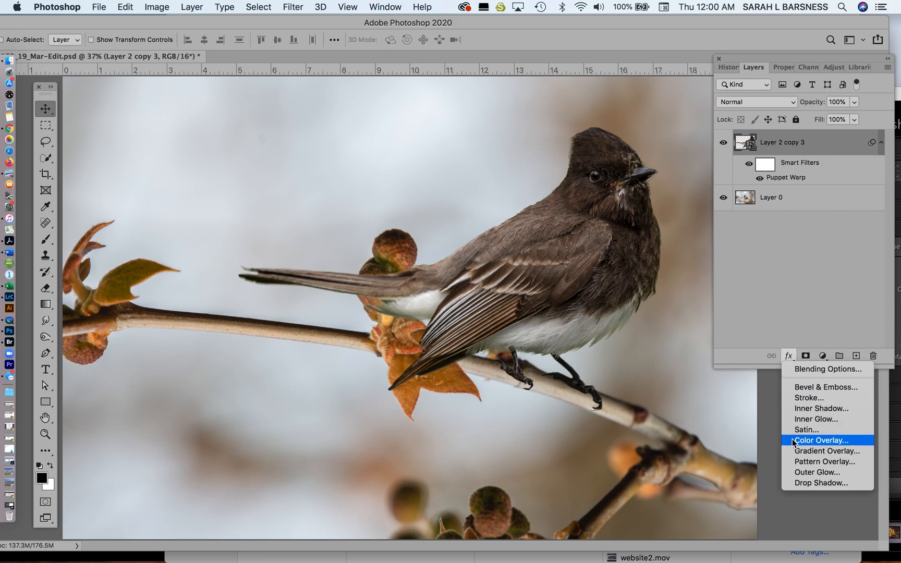
pyautogui.click(803, 482)
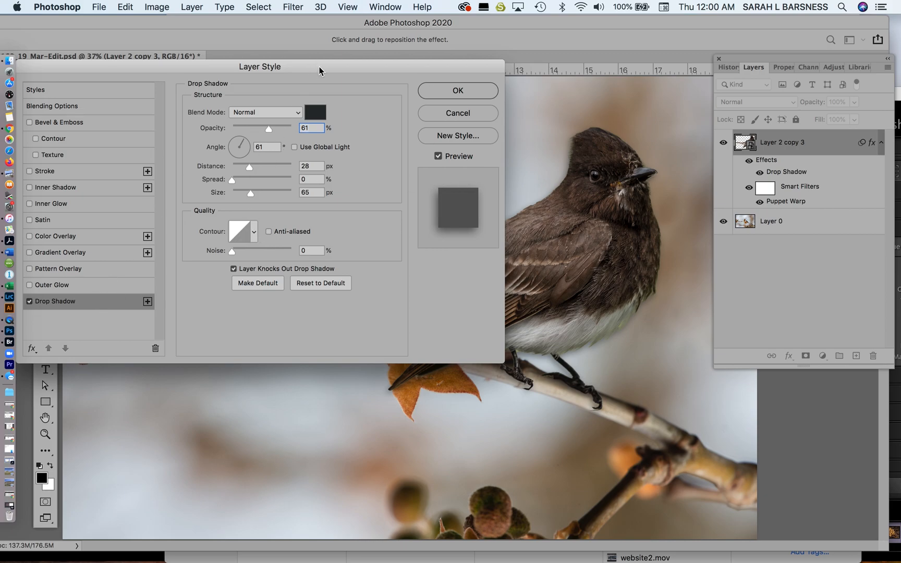
pyautogui.moveTo(319, 73); pyautogui.dragTo(224, 72)
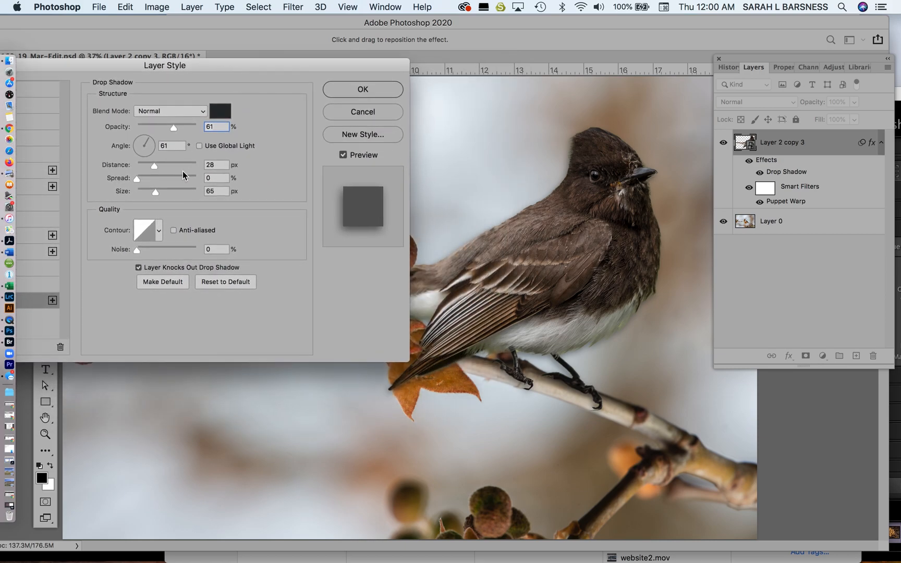
pyautogui.click(224, 115)
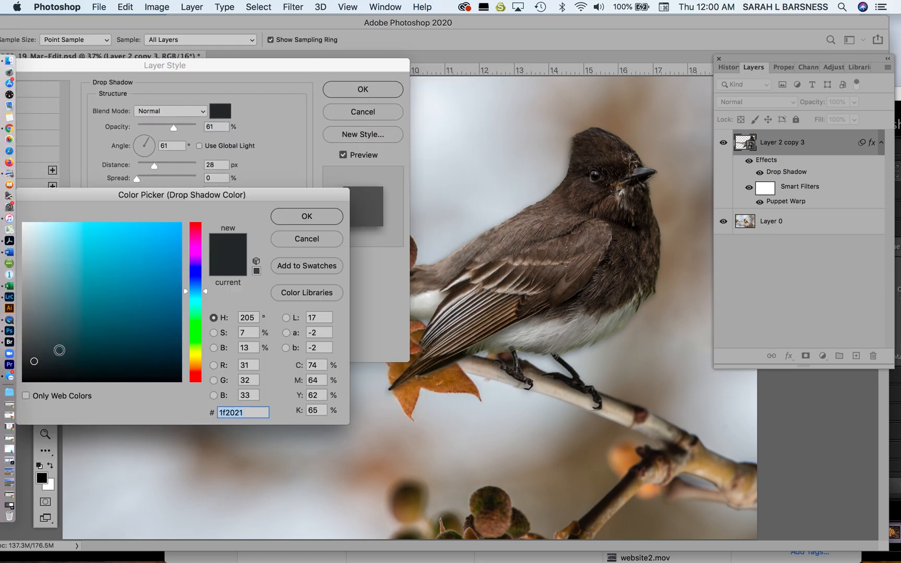
pyautogui.click(42, 362)
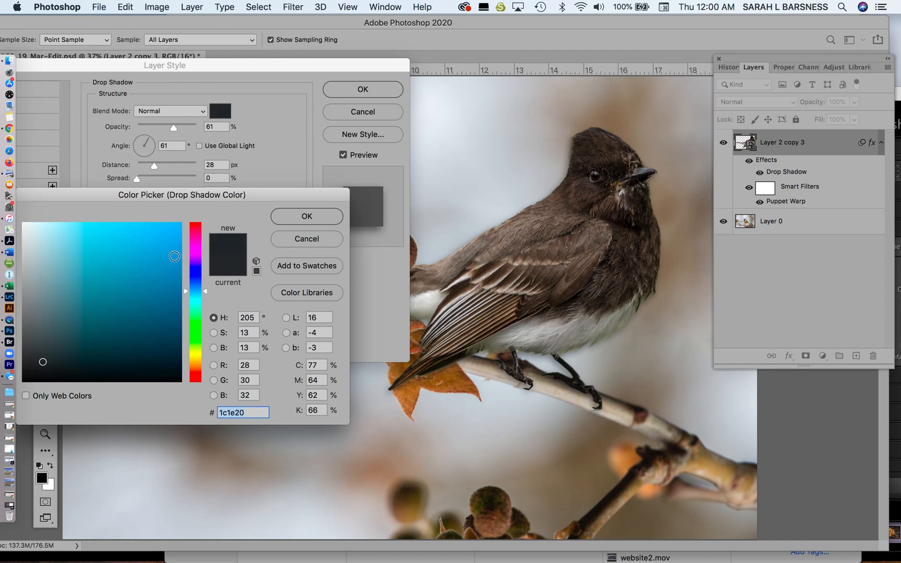
pyautogui.click(324, 217)
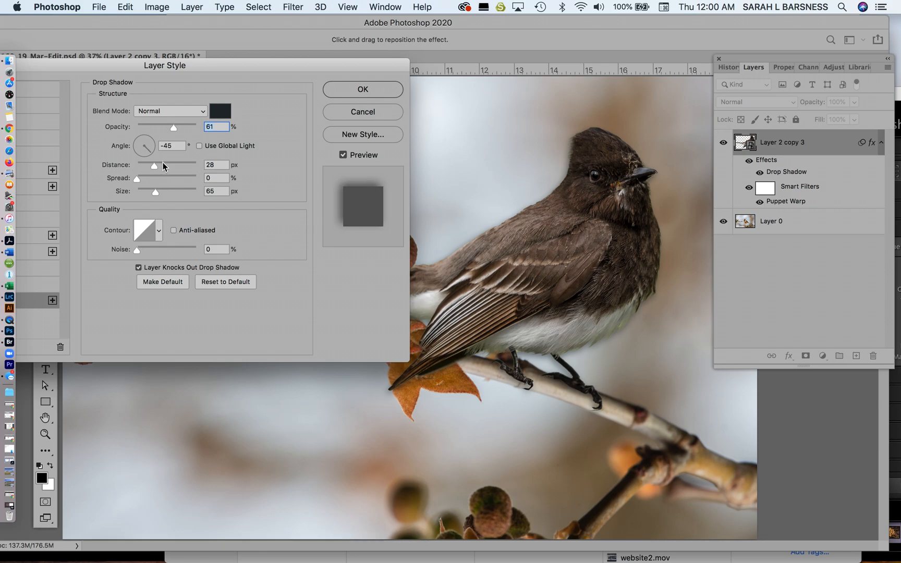
# Set the drop shadow's angle to 43°, distance to 26 px and size to 95 px, and apply the layer style
pyautogui.moveTo(139, 139); pyautogui.dragTo(124, 161)
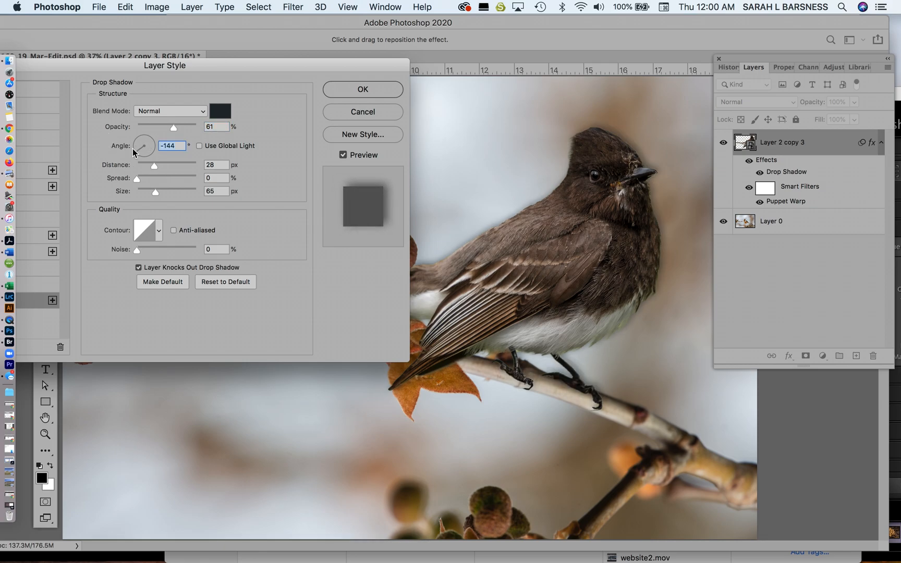
pyautogui.moveTo(137, 150); pyautogui.dragTo(155, 139)
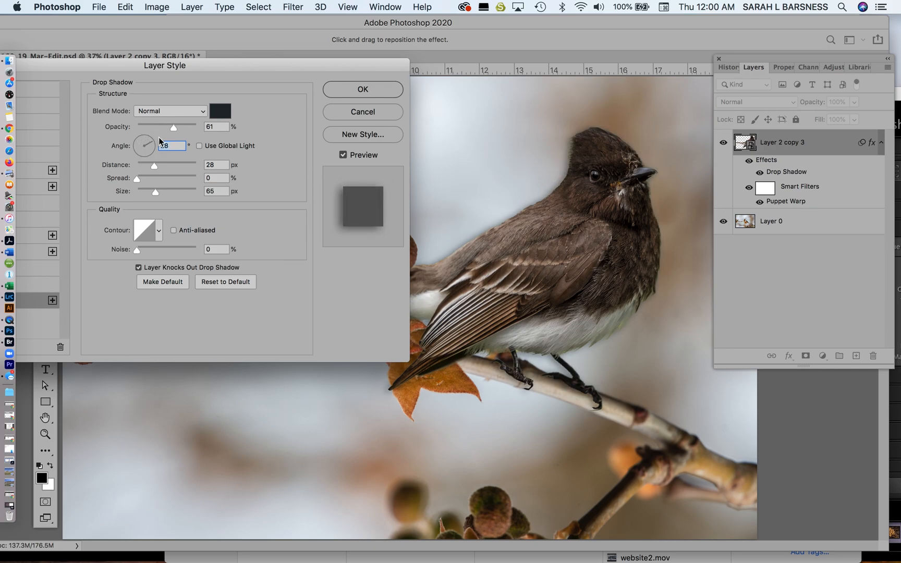
pyautogui.moveTo(157, 137)
pyautogui.mouseDown()
pyautogui.moveTo(152, 152)
pyautogui.moveTo(151, 142)
pyautogui.mouseUp()
pyautogui.moveTo(153, 165)
pyautogui.mouseDown()
pyautogui.moveTo(167, 170)
pyautogui.moveTo(154, 170)
pyautogui.mouseUp()
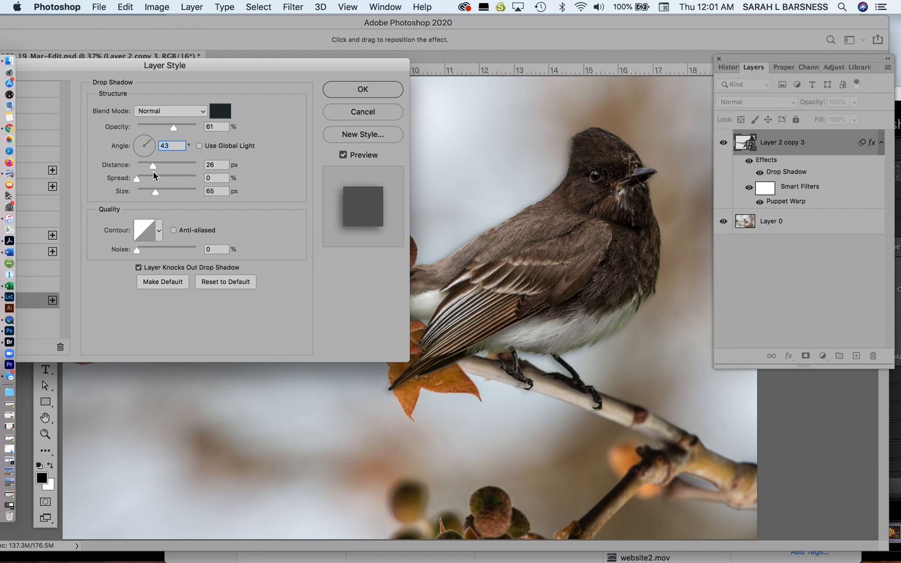
pyautogui.click(153, 171)
pyautogui.moveTo(138, 178); pyautogui.dragTo(163, 192)
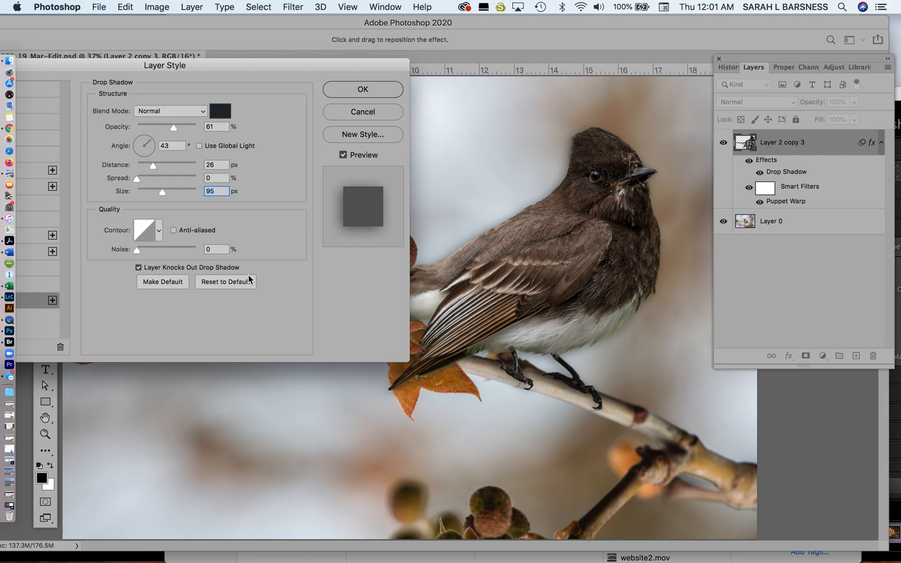
pyautogui.click(363, 90)
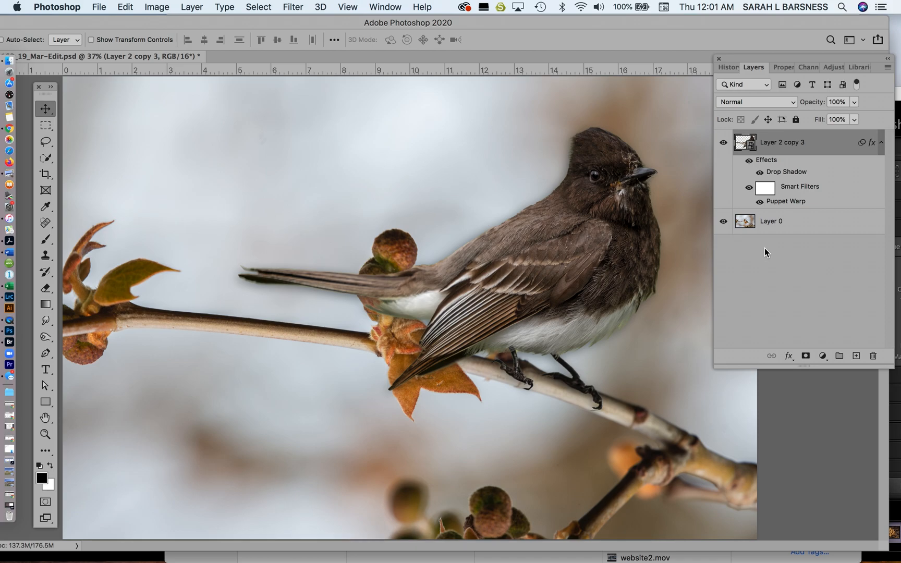
# Compare the bird with the Puppet Warp filter and the Drop Shadow effect switched off and on
pyautogui.click(759, 203)
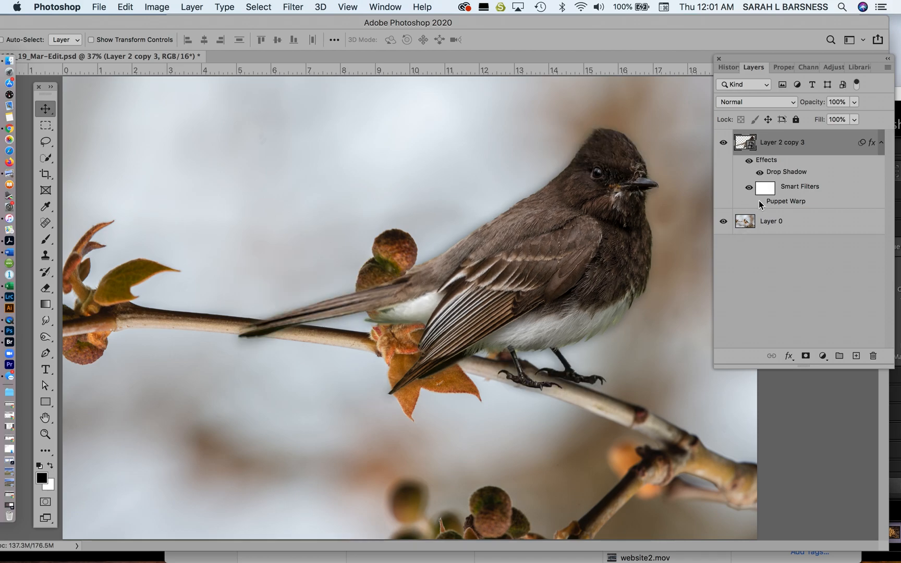
pyautogui.click(759, 203)
pyautogui.click(759, 203)
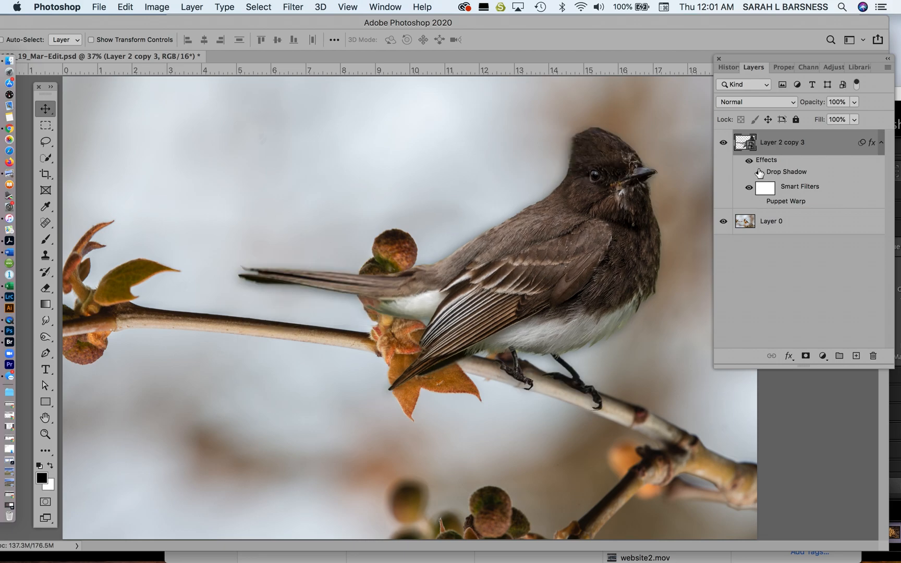
pyautogui.click(760, 173)
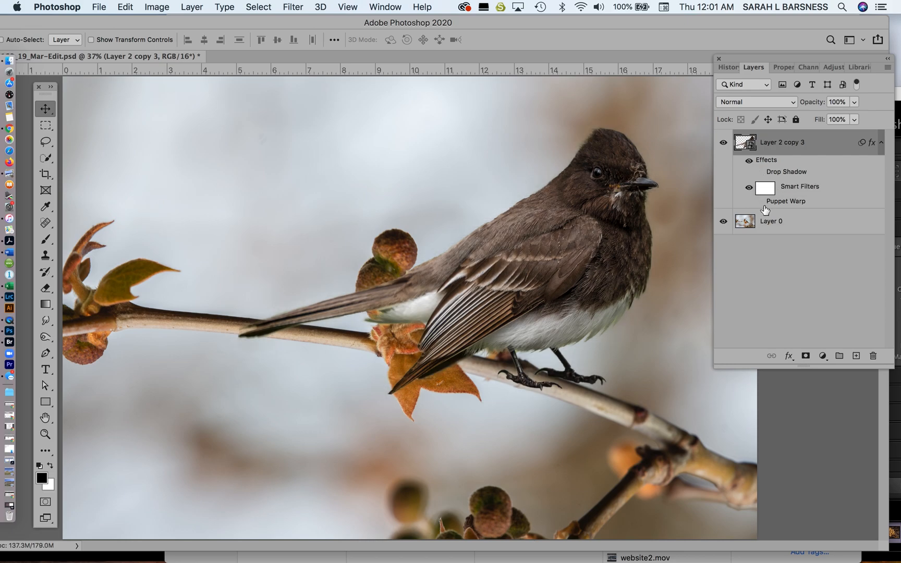
pyautogui.click(760, 203)
pyautogui.click(759, 172)
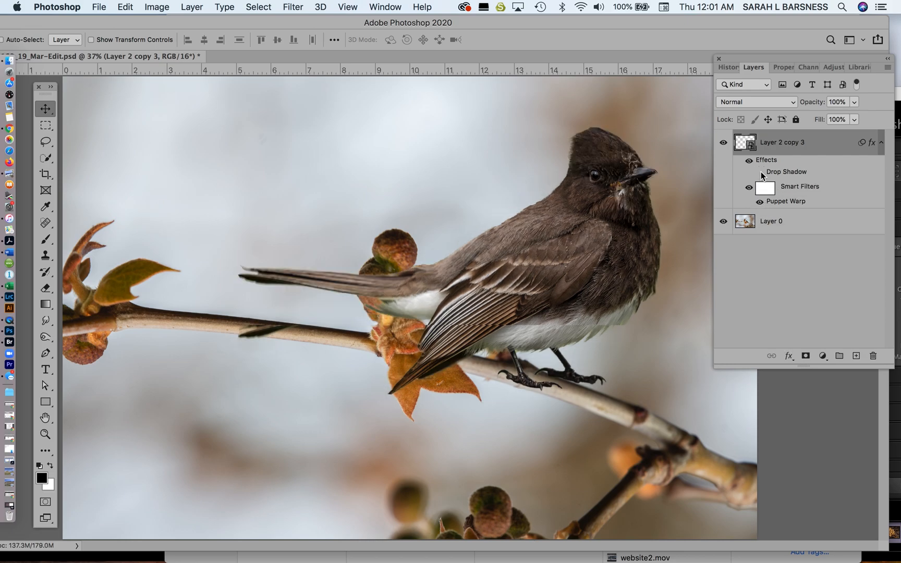